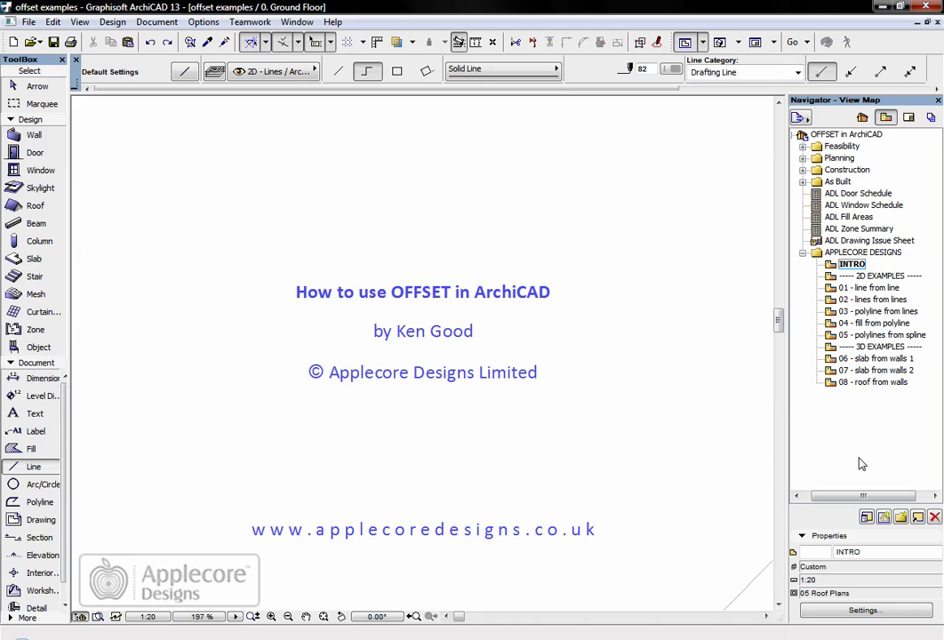
Open the 01 - line from line view and show the Control Box palette
{"action": "double_click", "coordinate": [874, 288]}
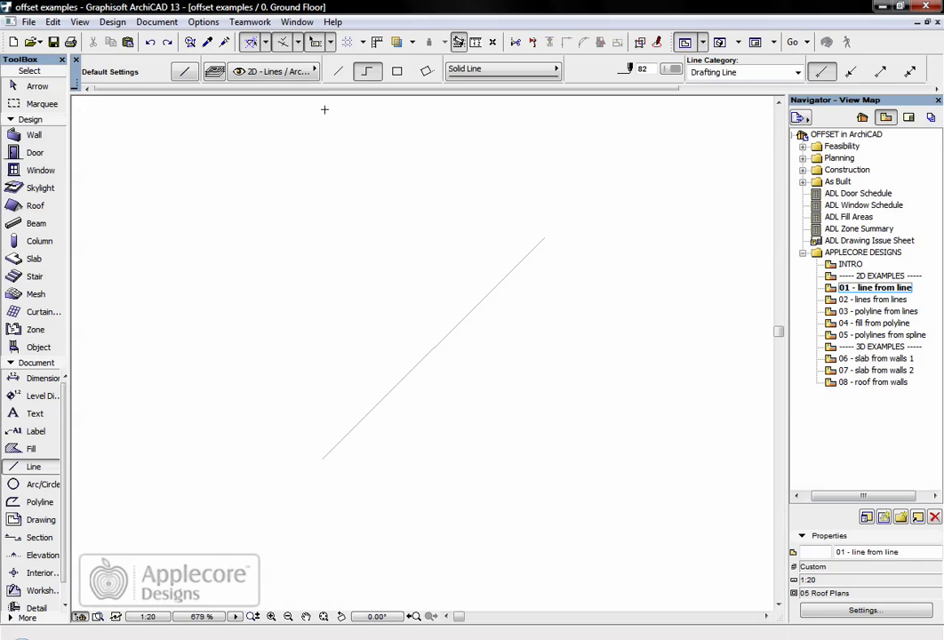
{"action": "left_click", "coordinate": [296, 21]}
{"action": "mouse_move", "coordinate": [320, 117]}
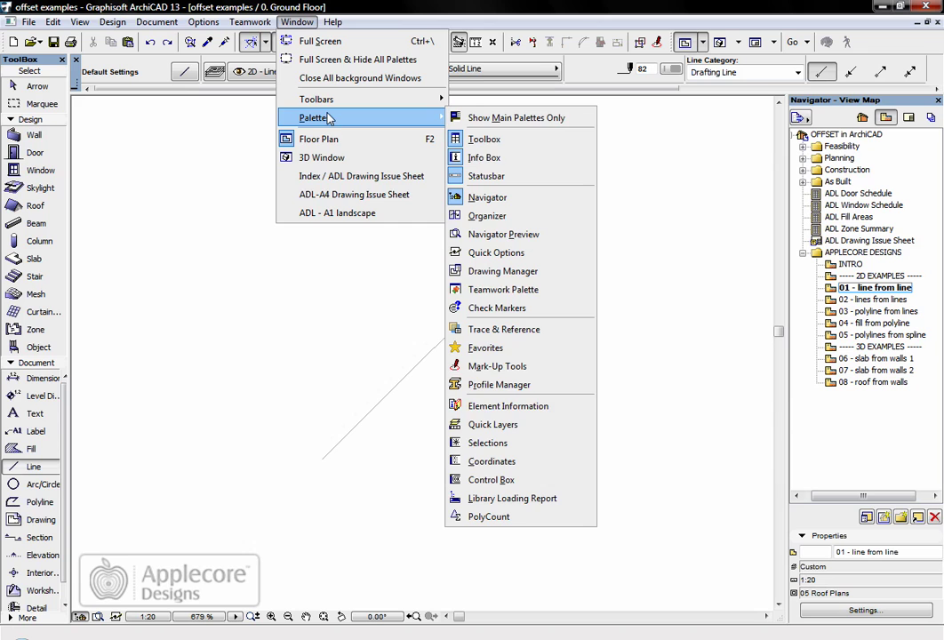
{"action": "left_click", "coordinate": [532, 479]}
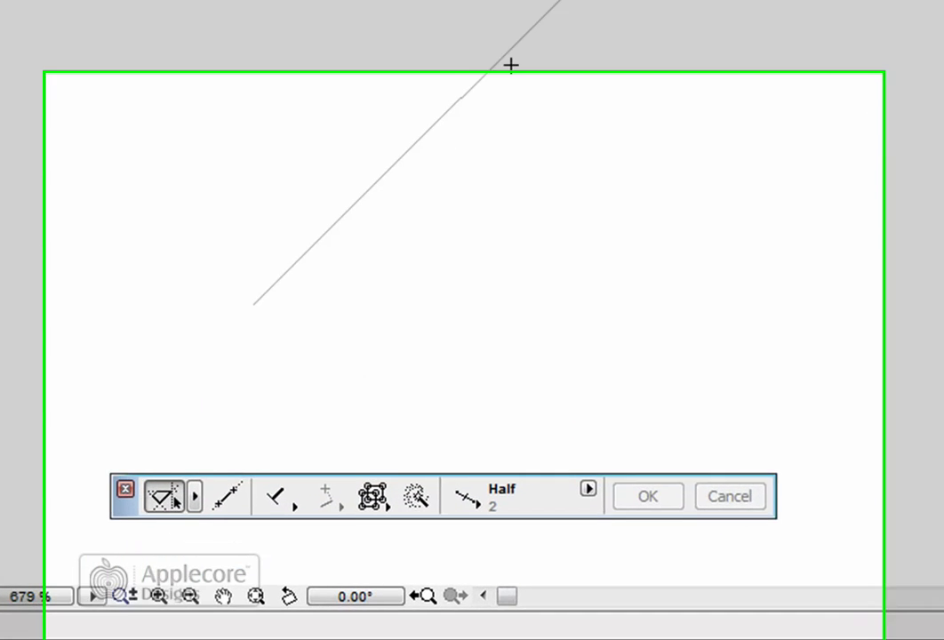
Create a parallel line 50 above the diagonal line, using the Offset method with the Magic Wand
{"action": "left_click", "coordinate": [266, 491]}
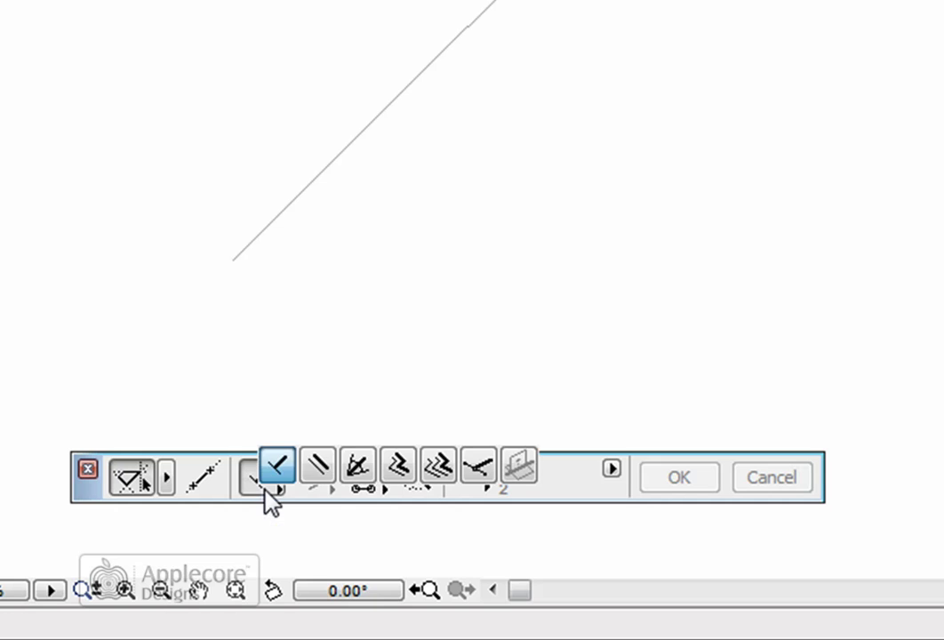
{"action": "left_click", "coordinate": [391, 471]}
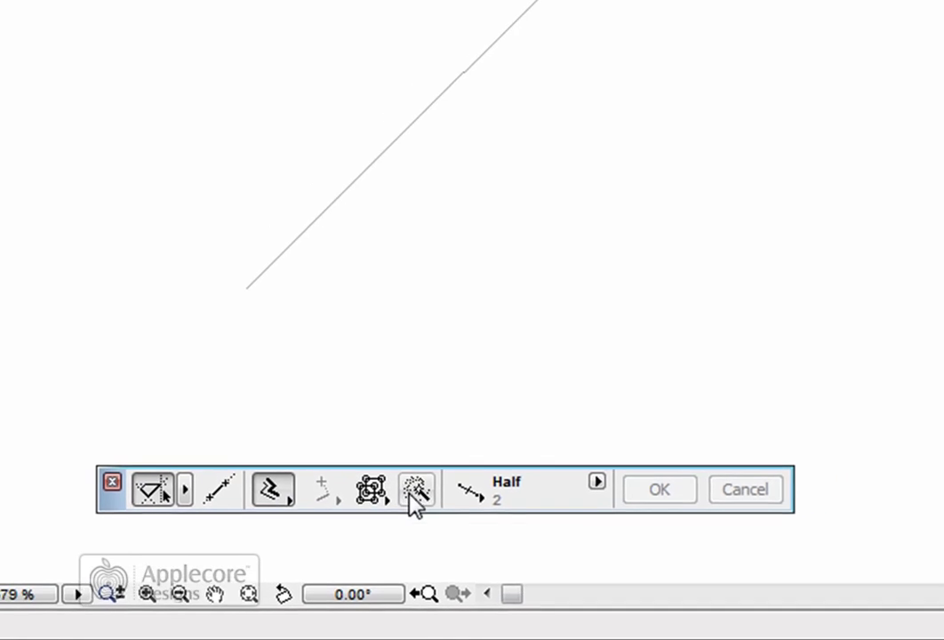
{"action": "left_click", "coordinate": [414, 489]}
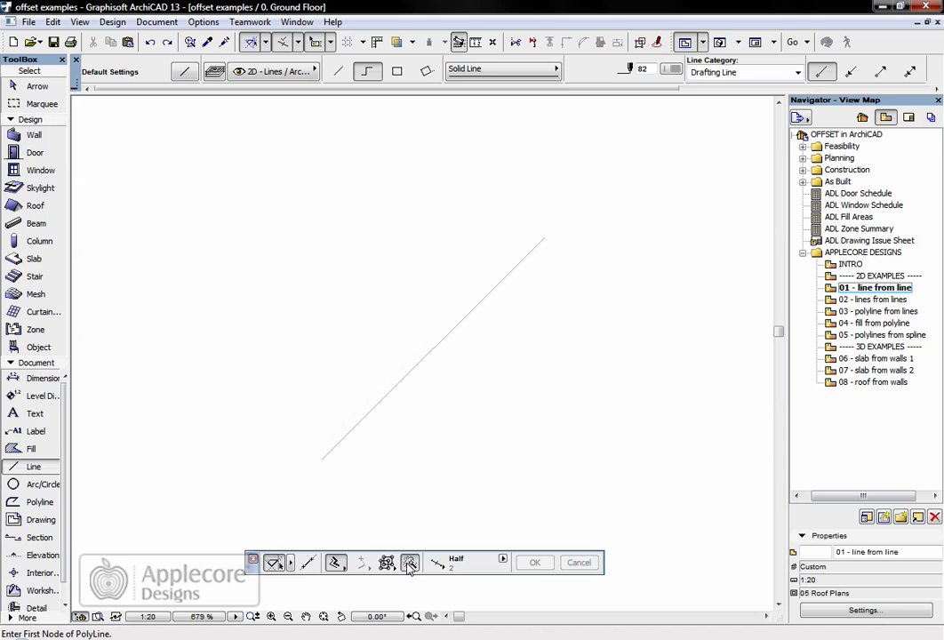
{"action": "left_click", "coordinate": [366, 415]}
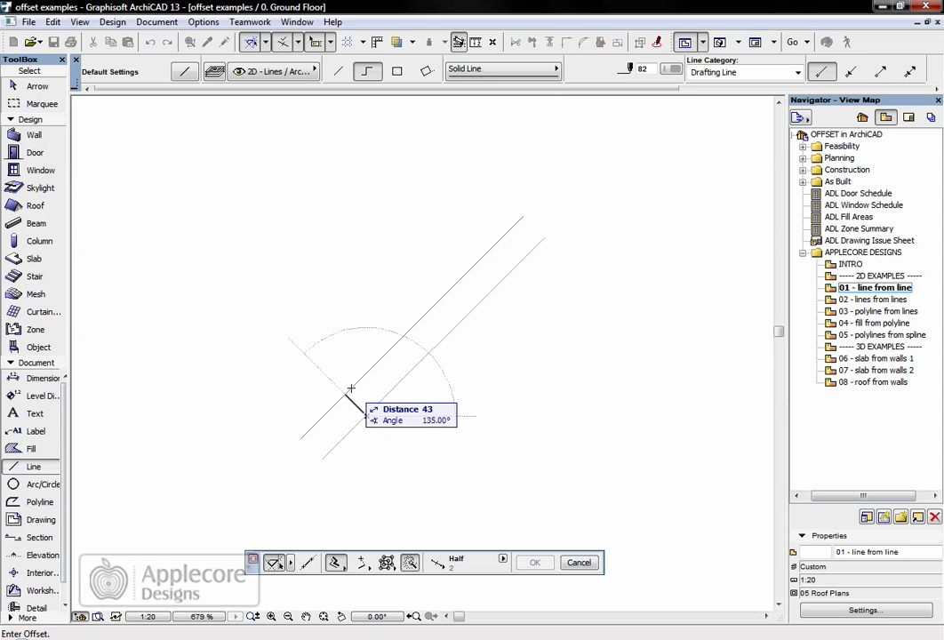
{"action": "type", "text": "50"}
{"action": "key", "text": "Return"}
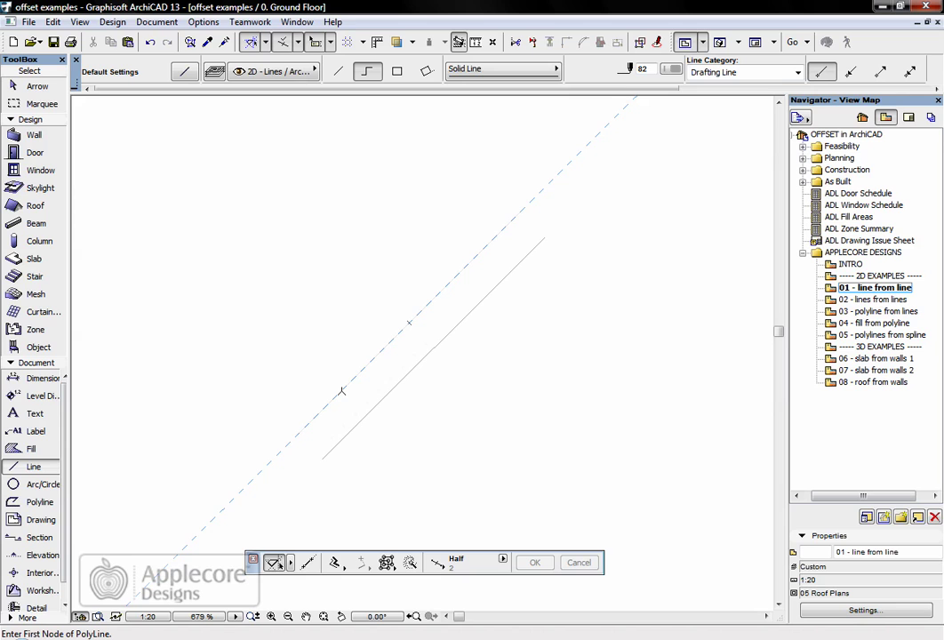
Offset the original diagonal line by 50 to its lower side with the Magic Wand
{"action": "left_click", "coordinate": [336, 563]}
{"action": "left_click", "coordinate": [395, 388]}
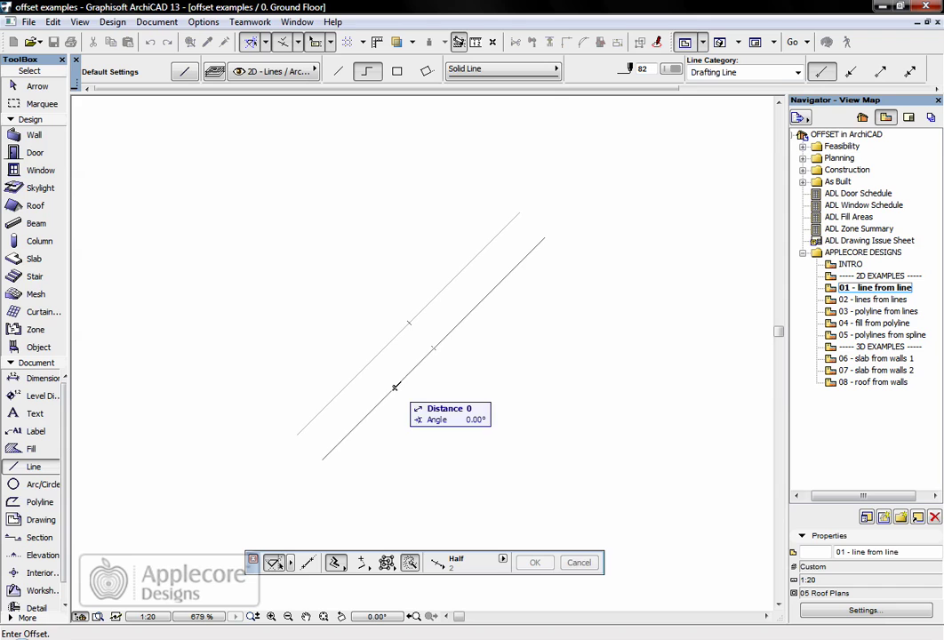
{"action": "type", "text": "5"}
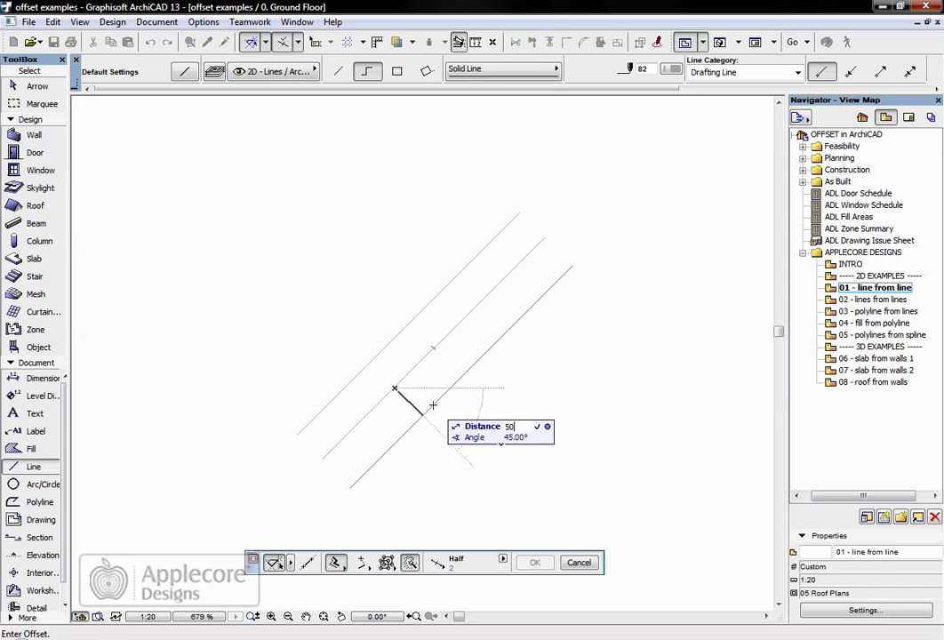
{"action": "key", "text": "Return"}
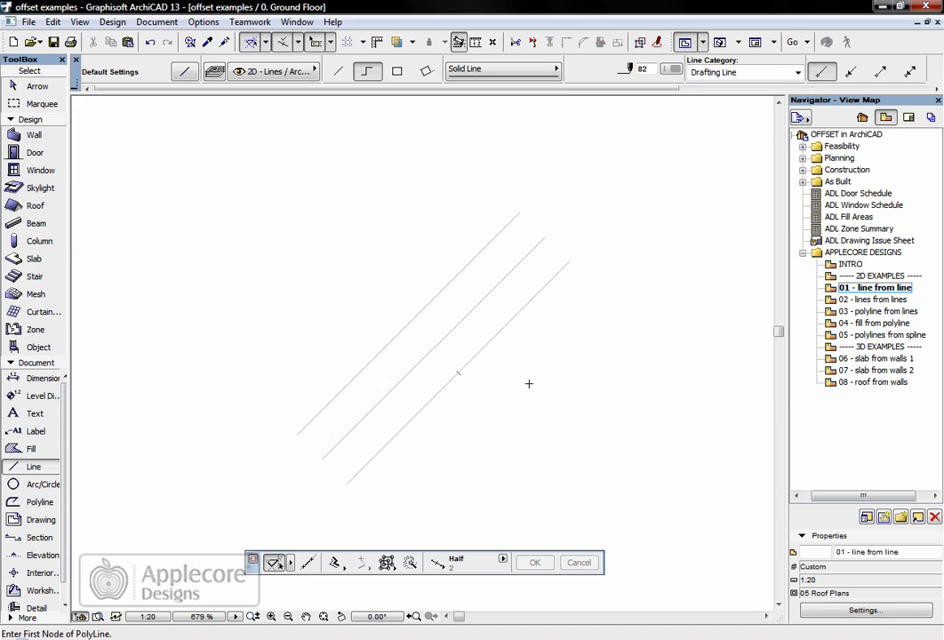
Set the line pen to blue pen 6 and offset the original diagonal line by 25 on its lower side
{"action": "left_click", "coordinate": [671, 70]}
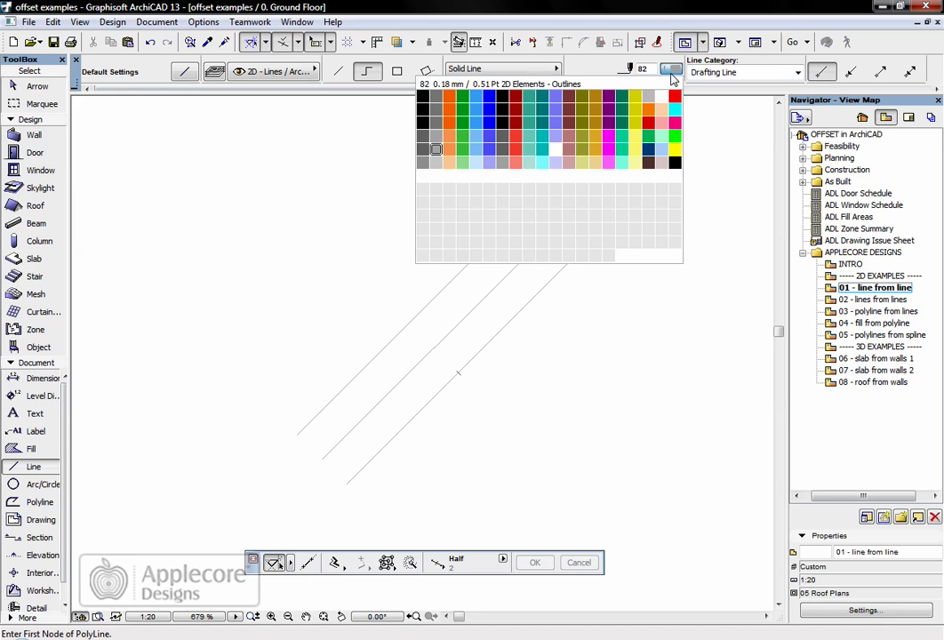
{"action": "left_click", "coordinate": [489, 101]}
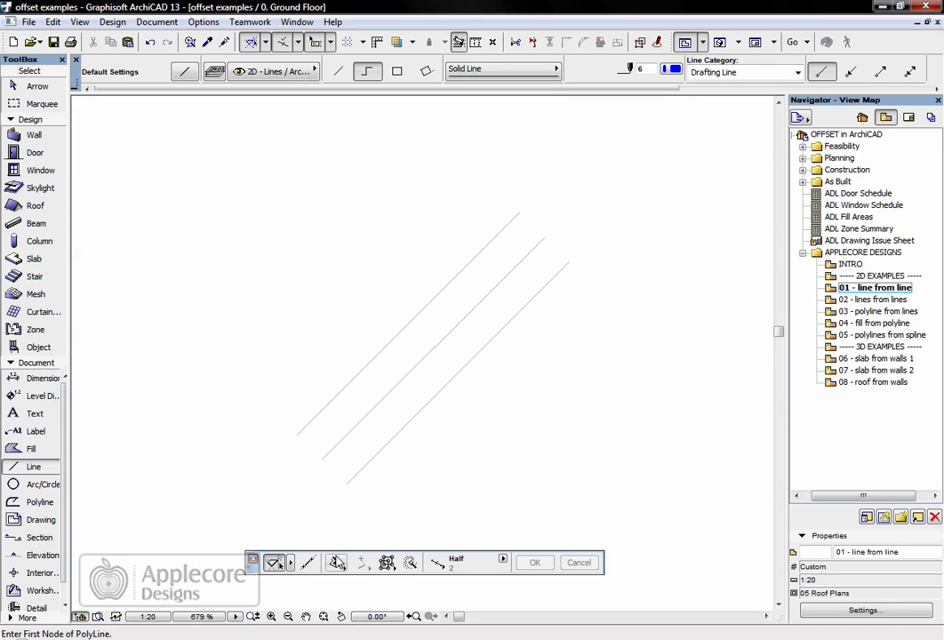
{"action": "left_click", "coordinate": [335, 562]}
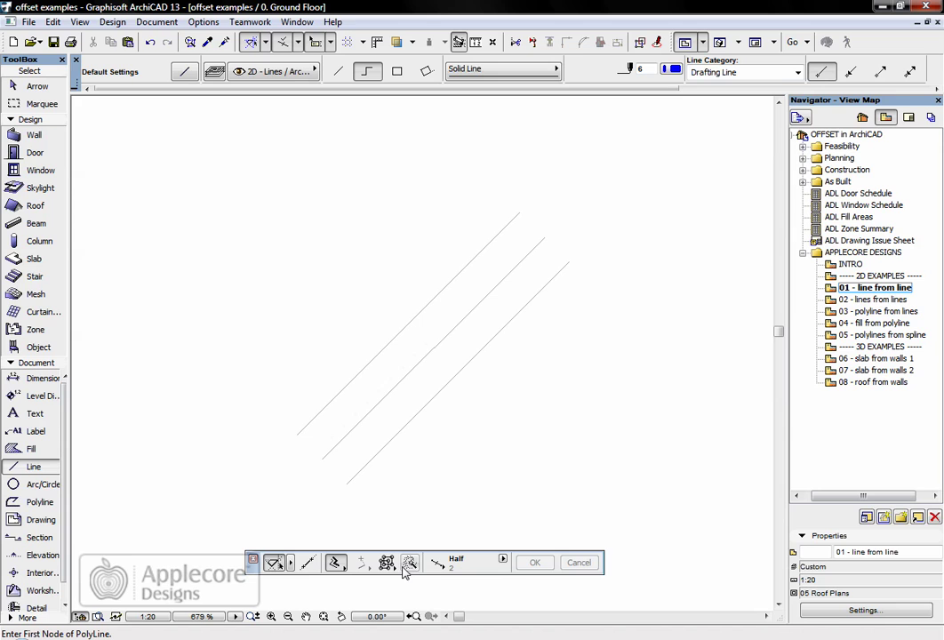
{"action": "left_click", "coordinate": [343, 470]}
{"action": "left_click", "coordinate": [413, 371]}
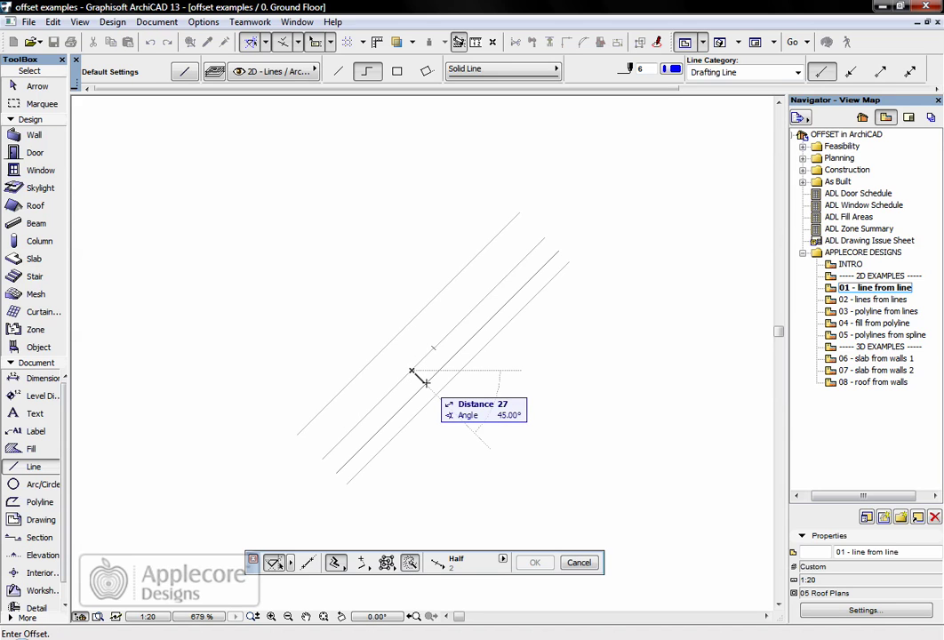
{"action": "type", "text": "25"}
{"action": "key", "text": "Return"}
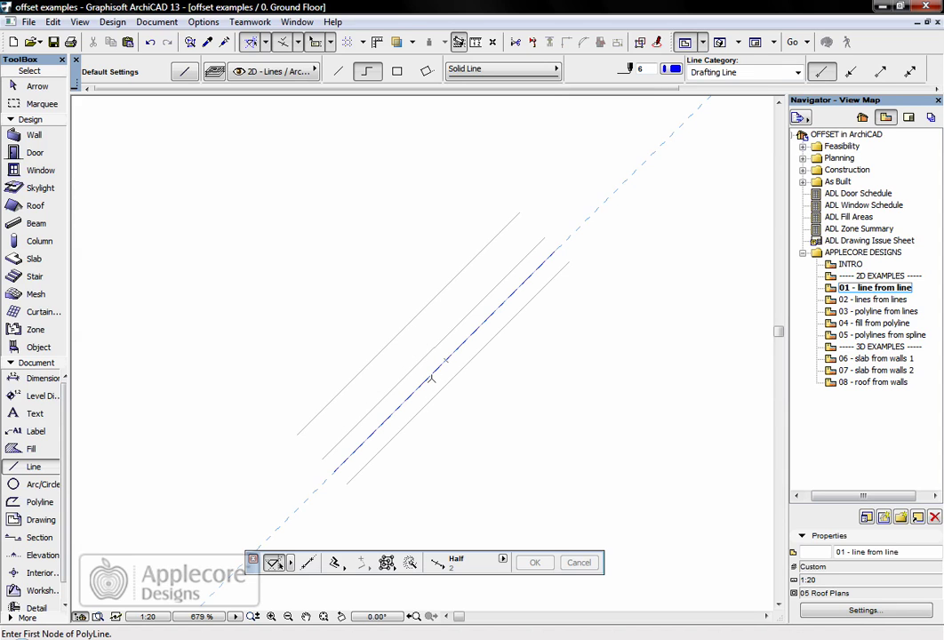
Open the 02 - lines from lines view and offset the whole rectangle outward by 50 with the Magic Wand
{"action": "double_click", "coordinate": [867, 299]}
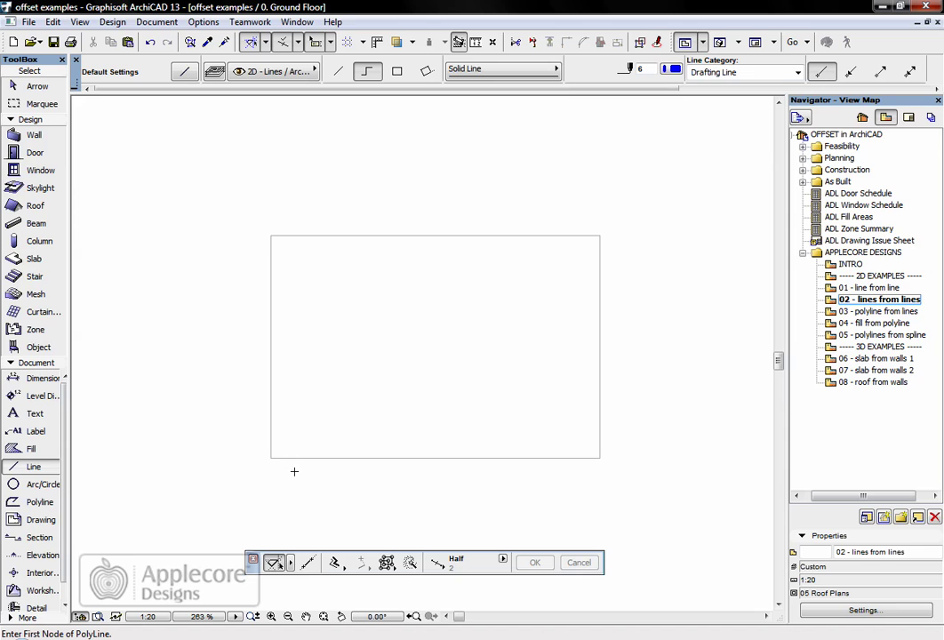
{"action": "left_click", "coordinate": [336, 563]}
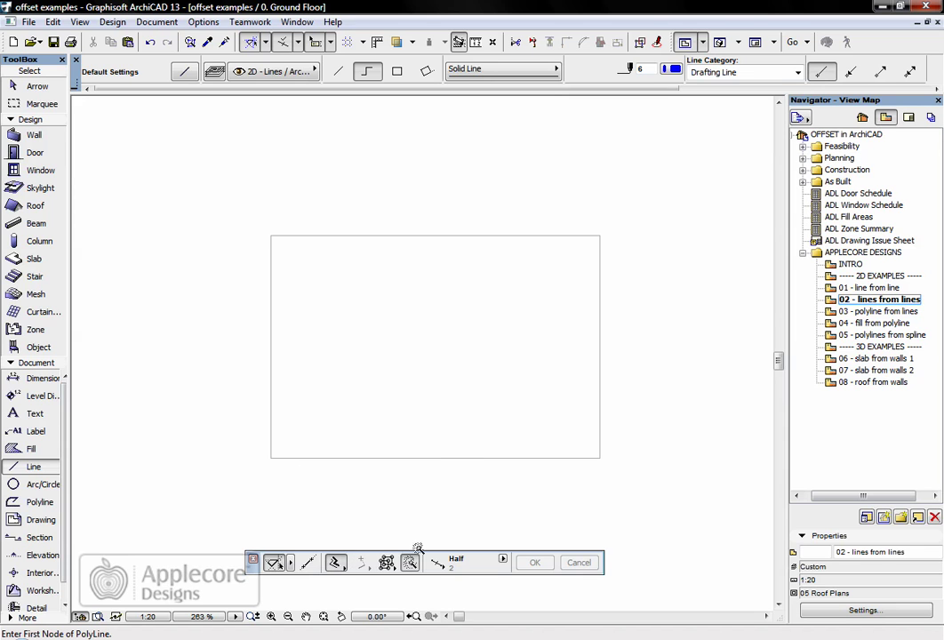
{"action": "left_click", "coordinate": [452, 457]}
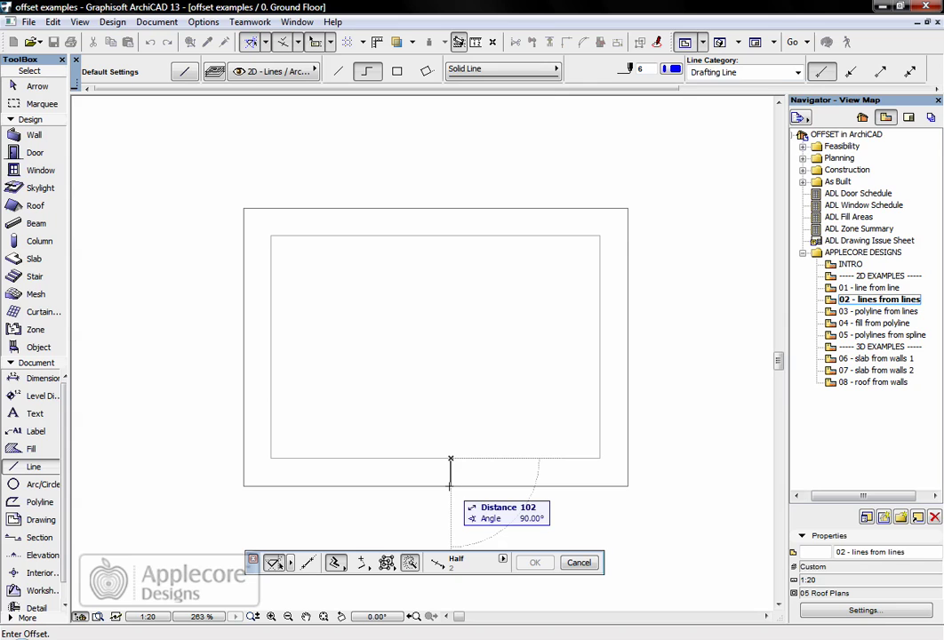
{"action": "type", "text": "50"}
{"action": "key", "text": "Return"}
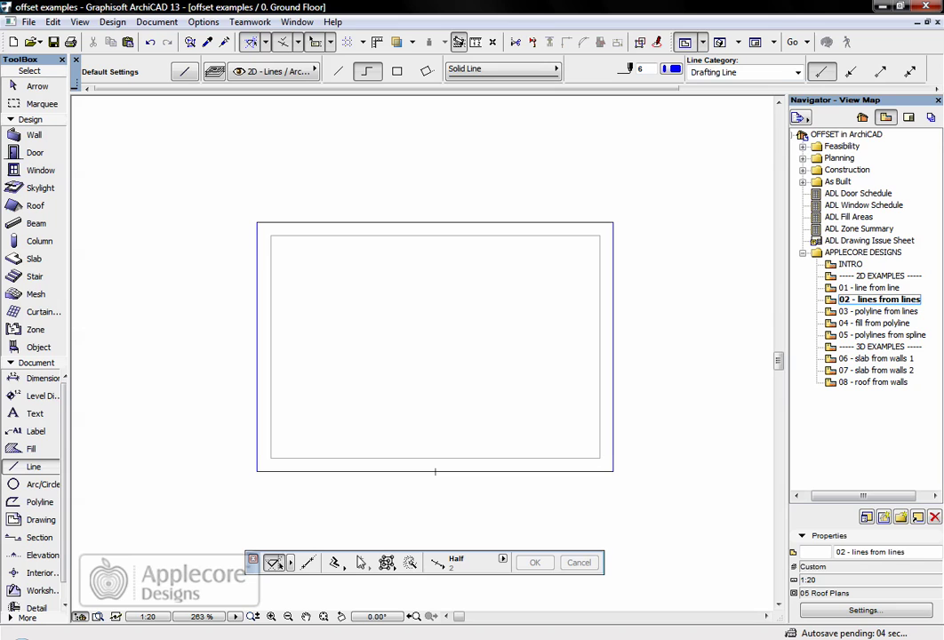
Trace the grey rectangle's left, bottom and right sides as chained lines and offset them inward
{"action": "left_click", "coordinate": [335, 563]}
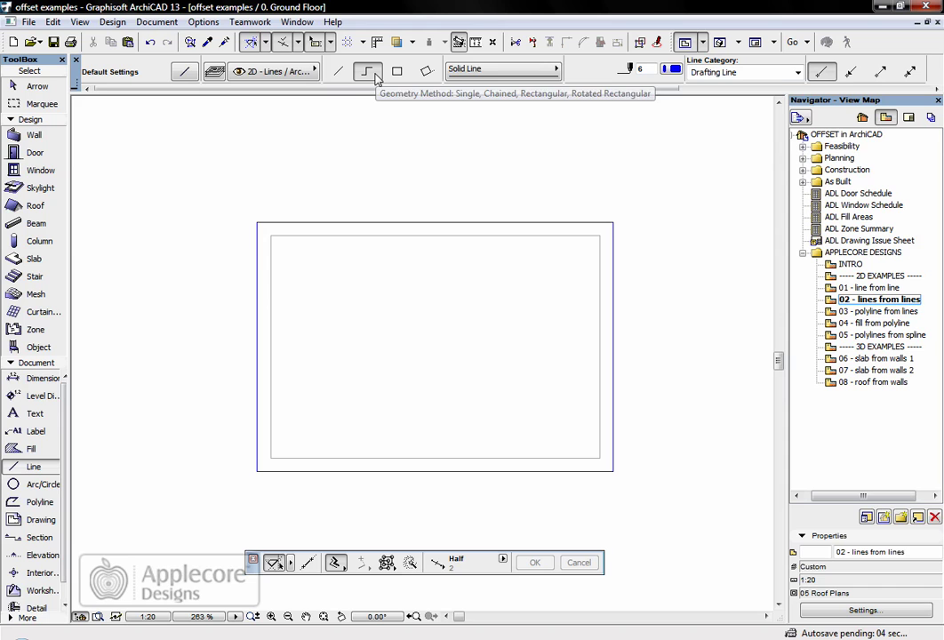
{"action": "left_click", "coordinate": [272, 236]}
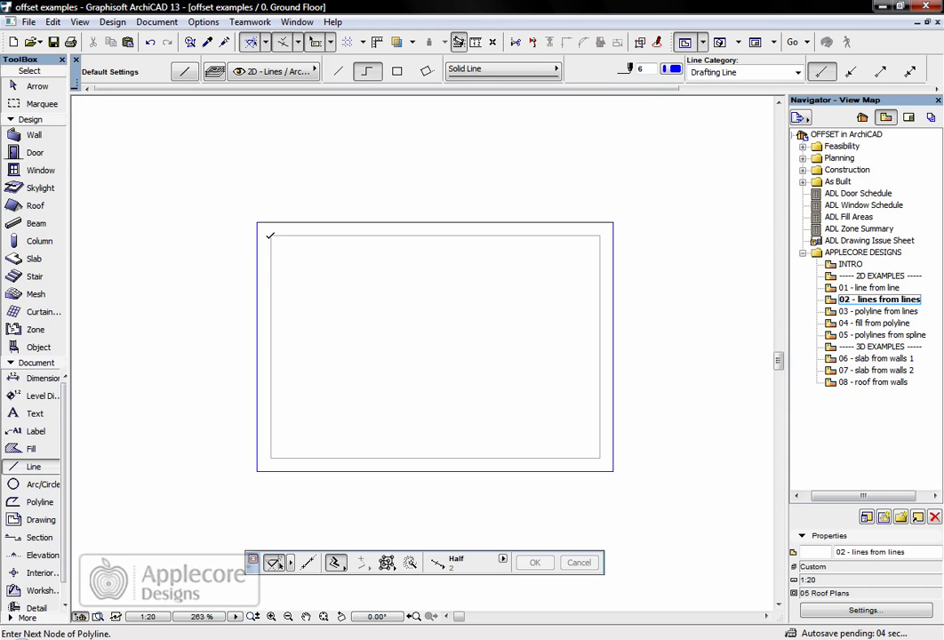
{"action": "left_click", "coordinate": [271, 458]}
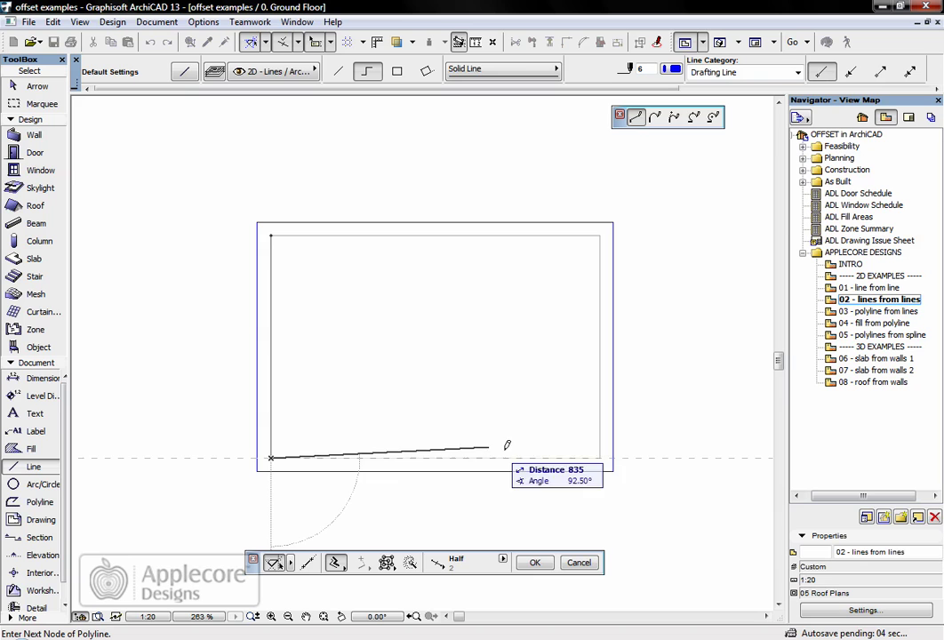
{"action": "left_click", "coordinate": [600, 458]}
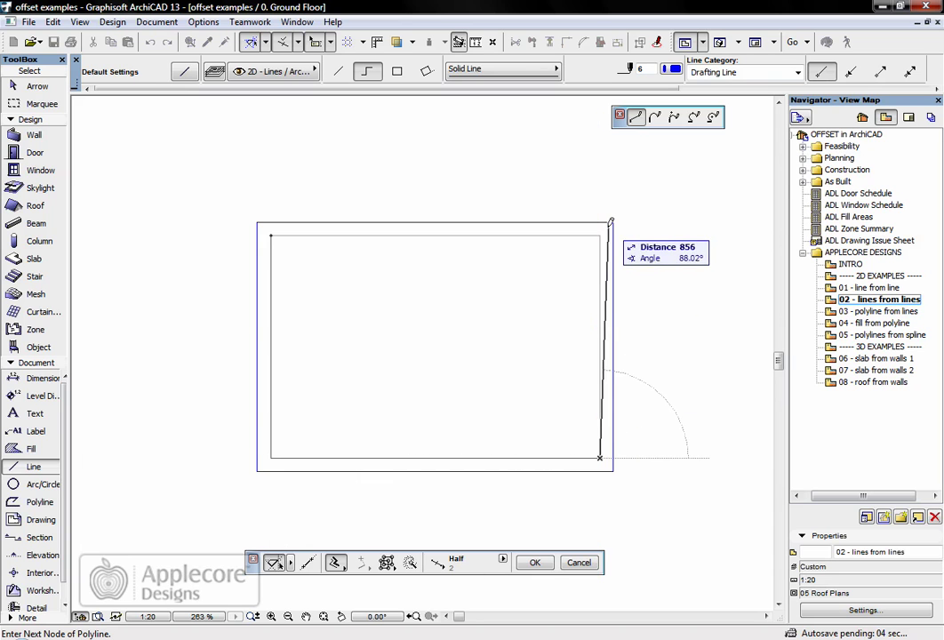
{"action": "left_click", "coordinate": [600, 235]}
{"action": "left_click", "coordinate": [602, 233]}
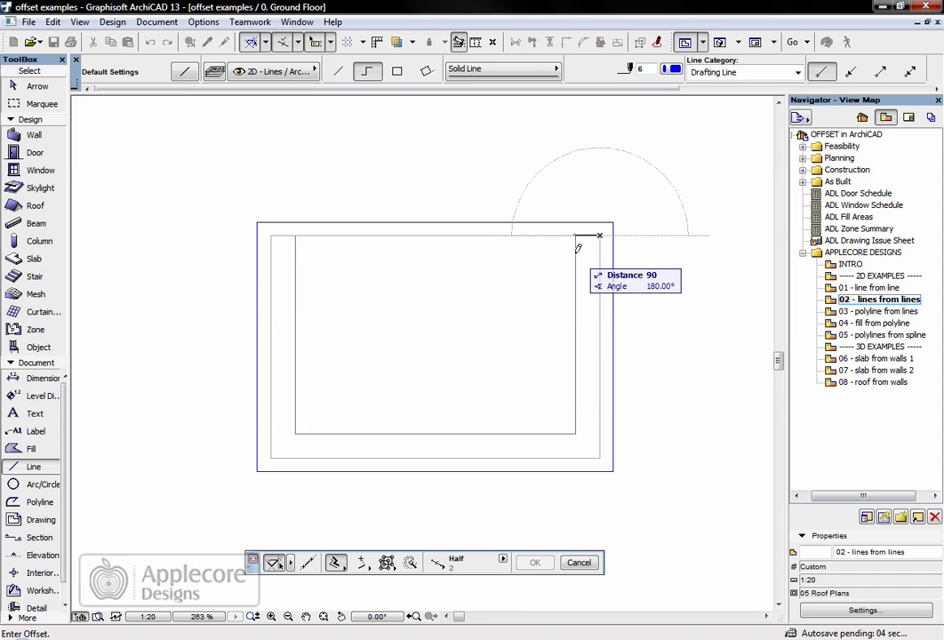
{"action": "type", "text": "5"}
{"action": "key", "text": "Return"}
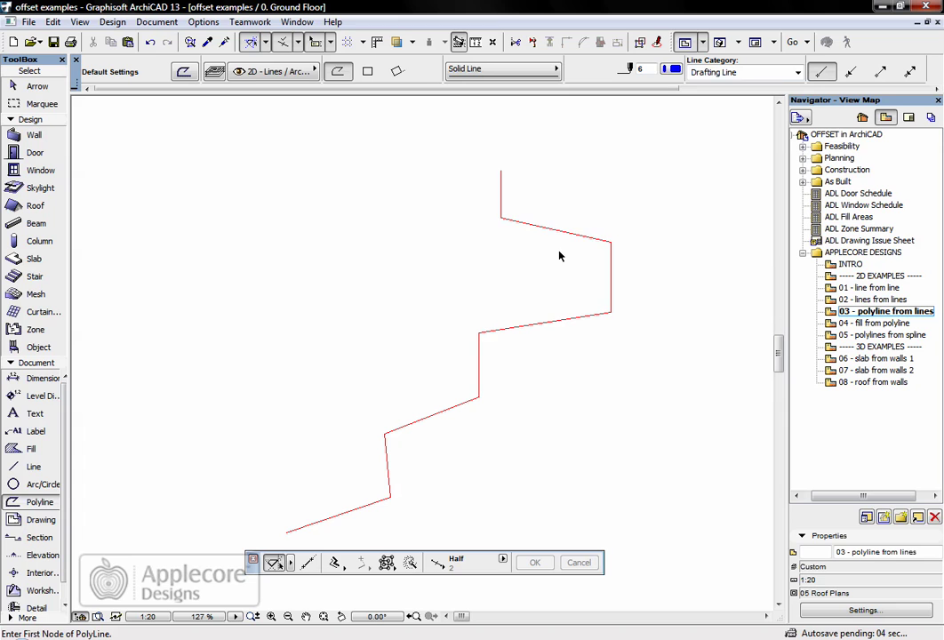
Select all the red lines, then only the upper sloping segment, to check whether they are separate elements
{"action": "key", "text": "ctrl+a"}
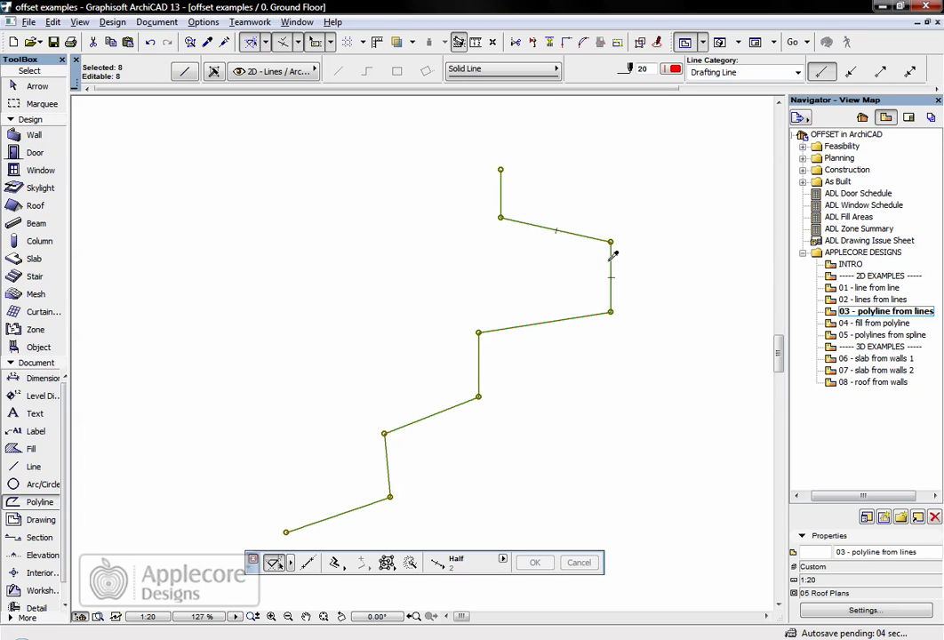
{"action": "key", "text": "Escape"}
{"action": "left_click", "coordinate": [605, 247], "text": "shift"}
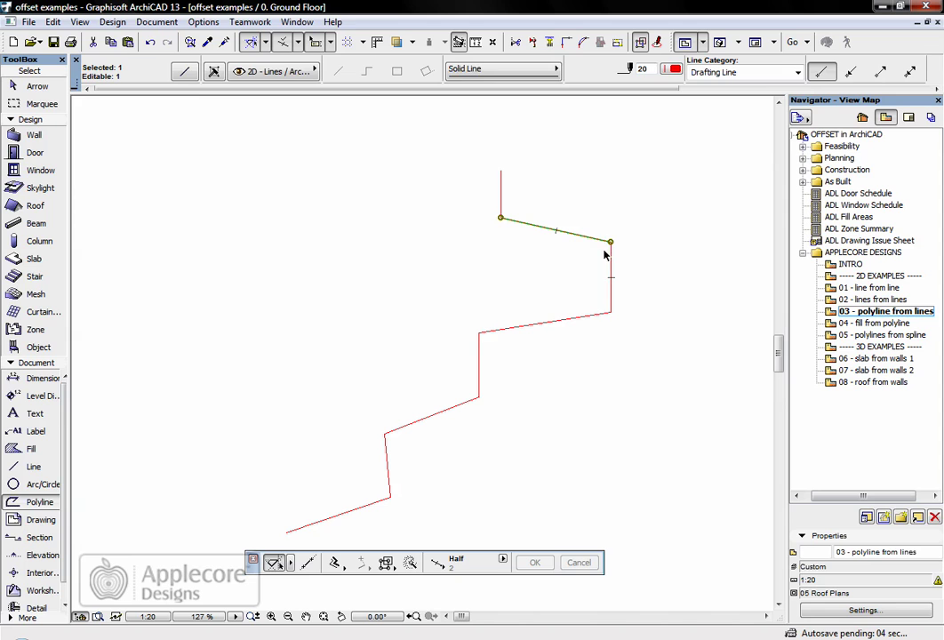
{"action": "key", "text": "Escape"}
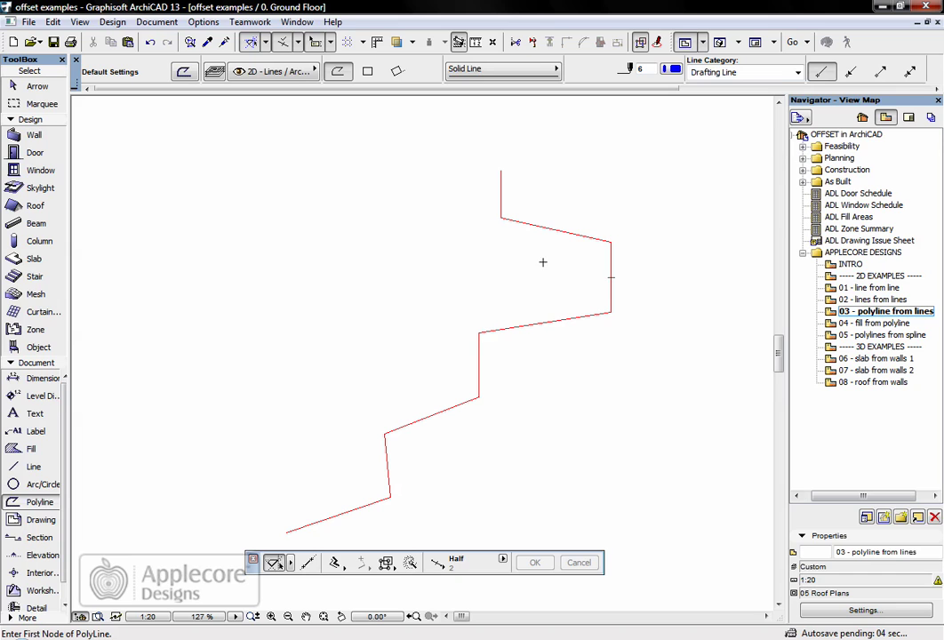
Create a blue polyline offset to the left of the connected red lines with the Magic Wand
{"action": "left_click", "coordinate": [338, 565]}
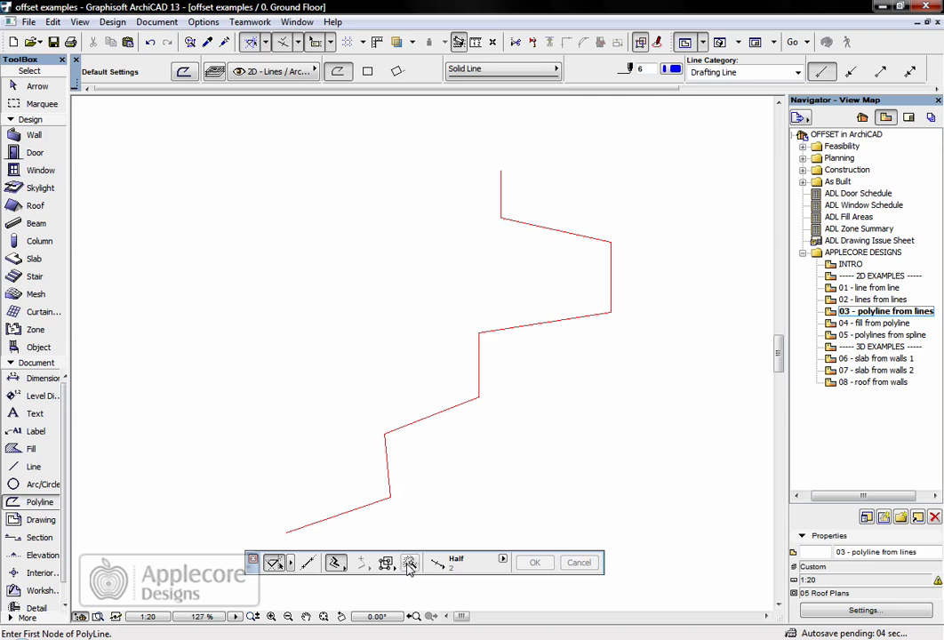
{"action": "key", "text": "space"}
{"action": "left_click", "coordinate": [419, 420]}
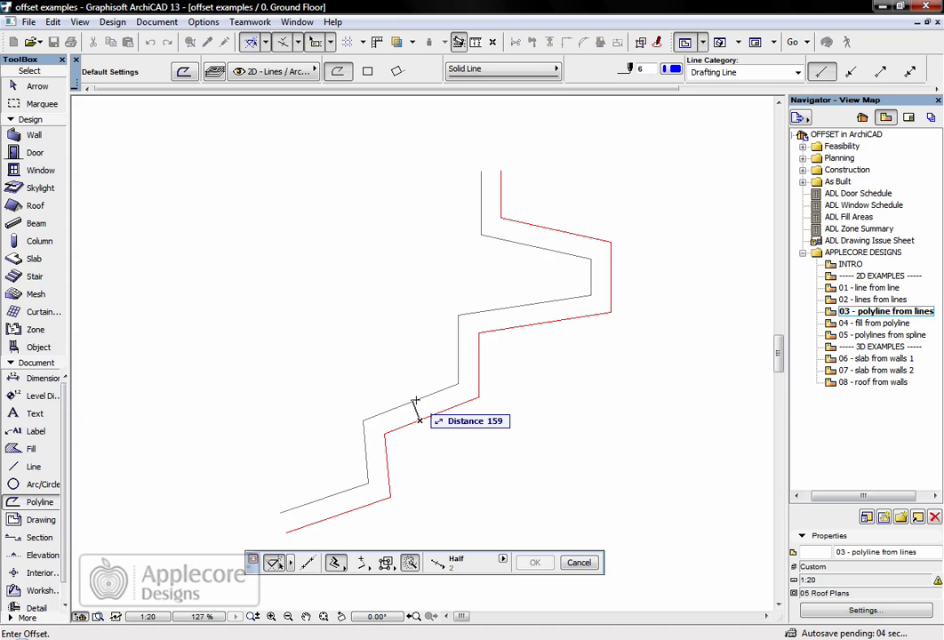
{"action": "type", "text": "1"}
{"action": "key", "text": "Return"}
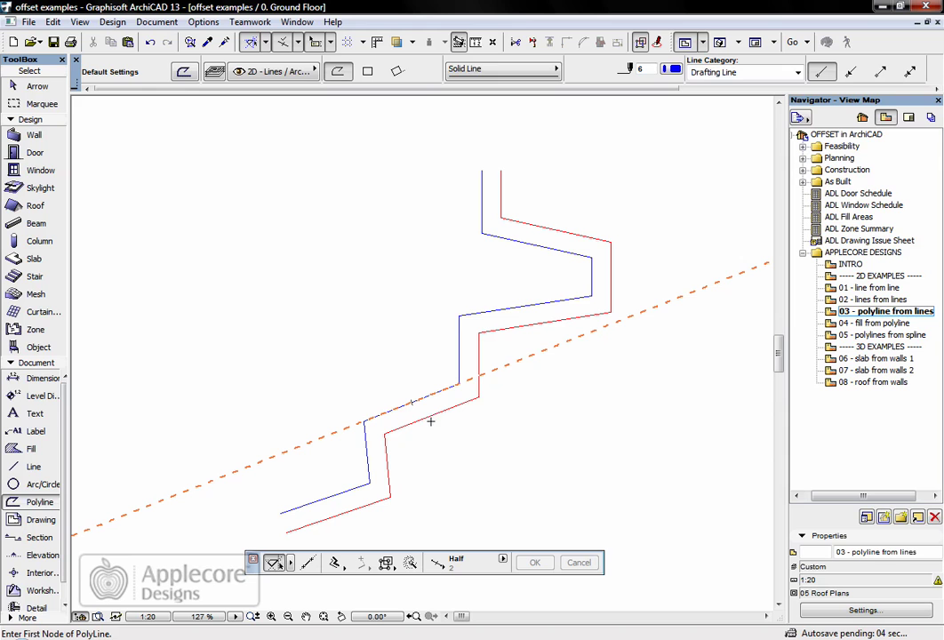
Fillet all corners of the blue polyline with a radius of 75
{"action": "left_click", "coordinate": [59, 89]}
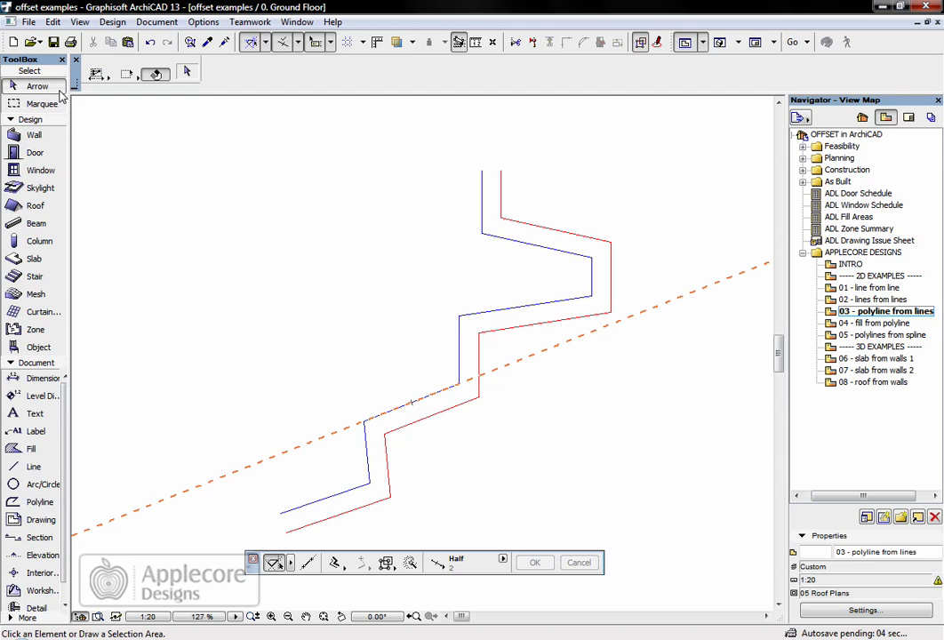
{"action": "left_click", "coordinate": [521, 307]}
{"action": "left_click", "coordinate": [592, 295]}
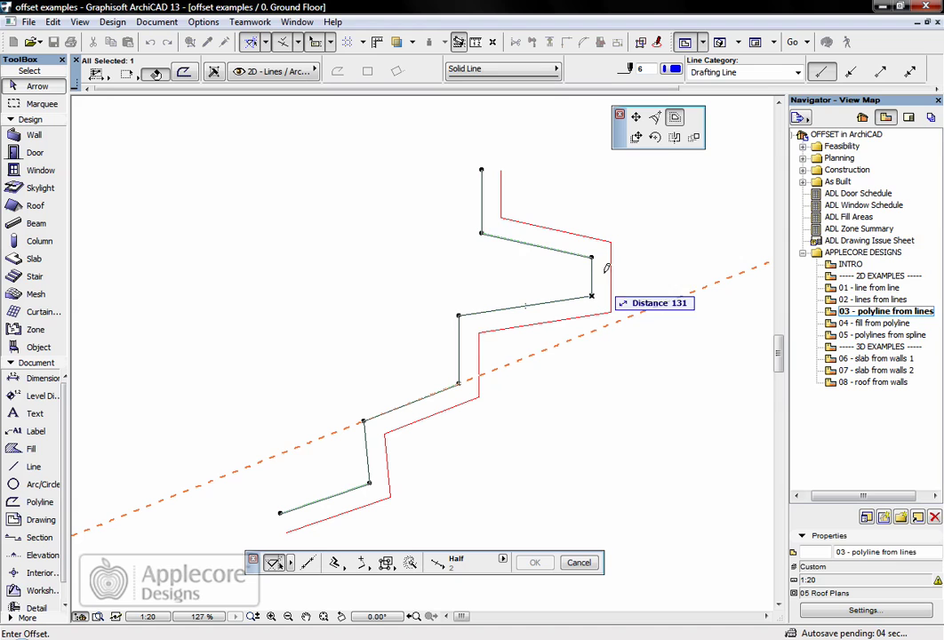
{"action": "left_click", "coordinate": [655, 117]}
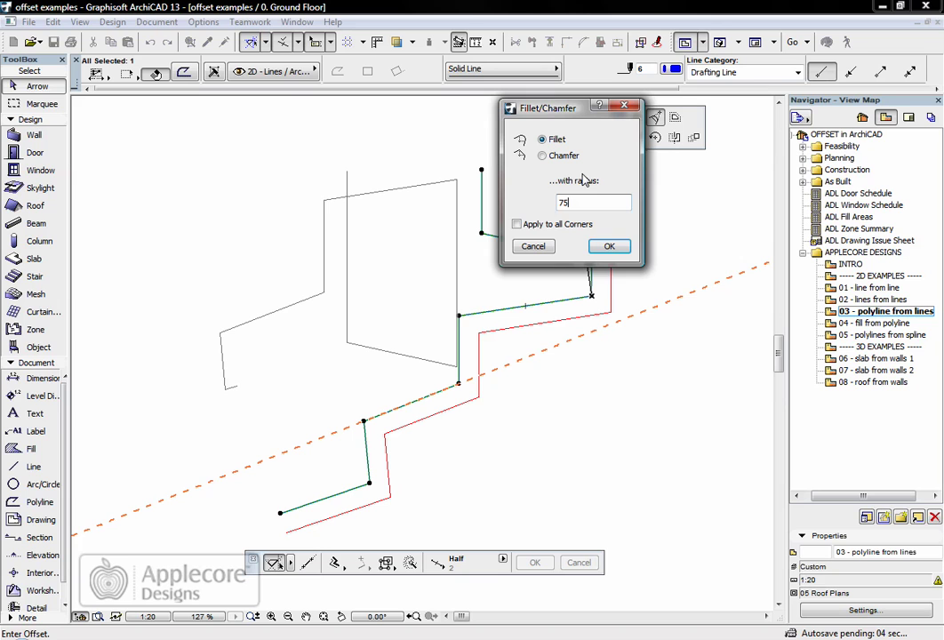
{"action": "type", "text": "75"}
{"action": "left_click", "coordinate": [553, 226]}
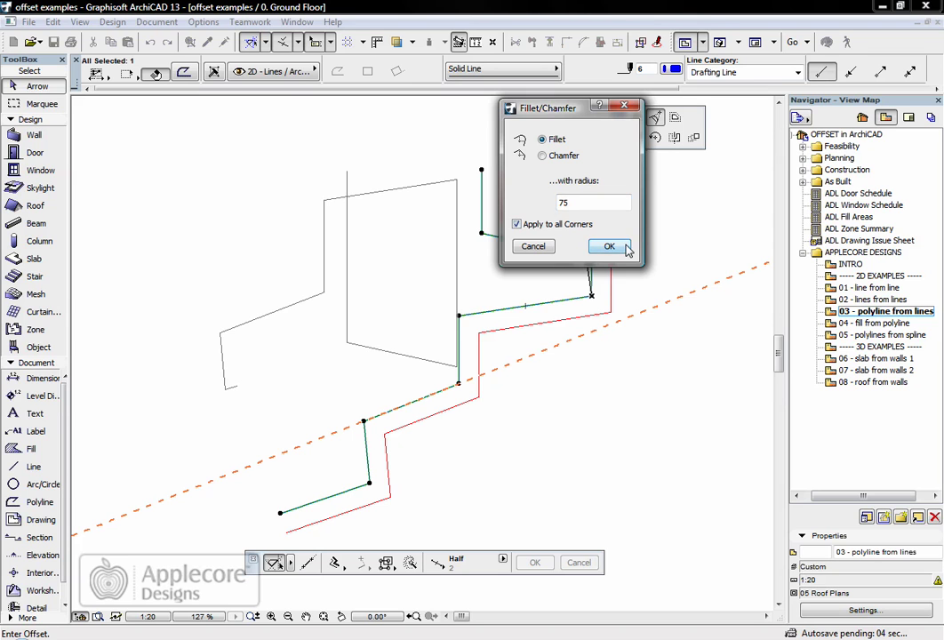
{"action": "left_click", "coordinate": [609, 247]}
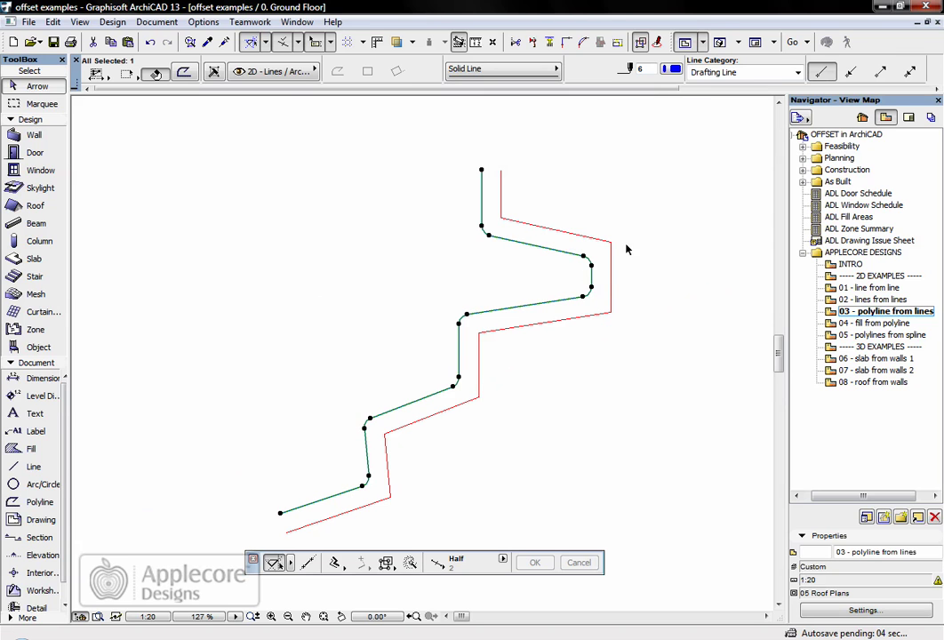
Select the upper four red line segments and fillet all their shared corners with a radius of 75
{"action": "left_click", "coordinate": [501, 200]}
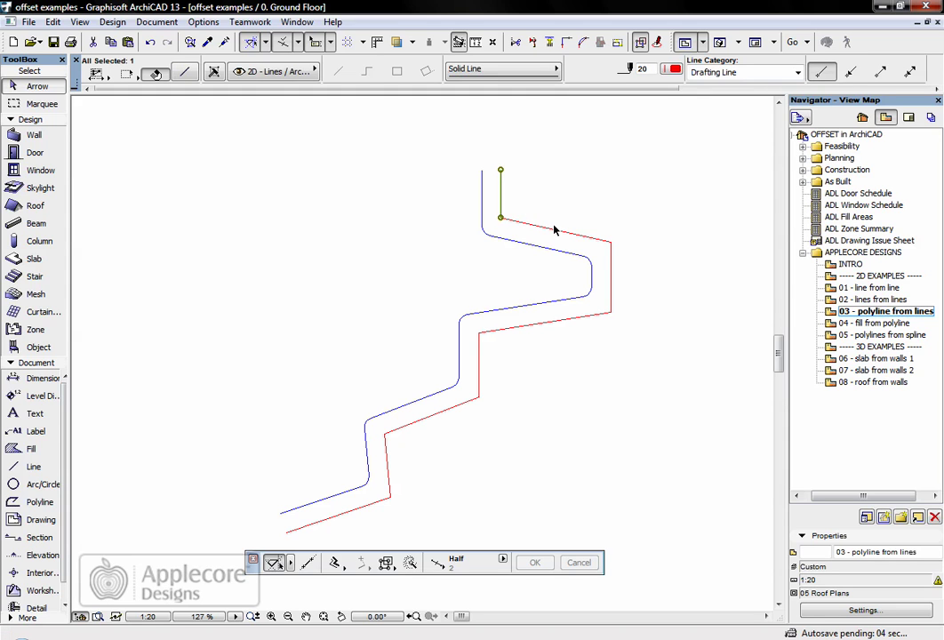
{"action": "left_click", "coordinate": [553, 229], "text": "shift"}
{"action": "left_click", "coordinate": [611, 253], "text": "shift"}
{"action": "left_click", "coordinate": [576, 321], "text": "shift"}
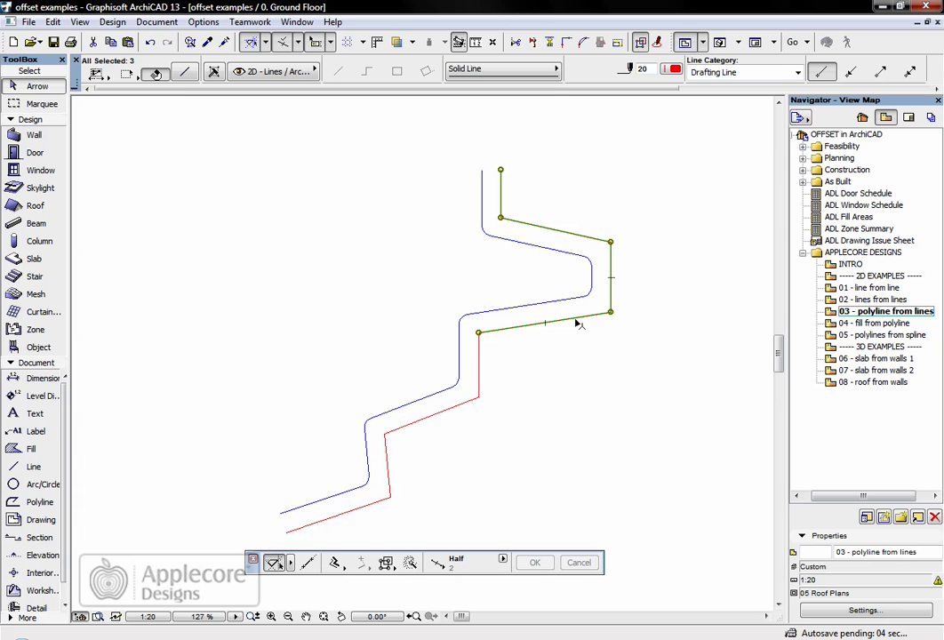
{"action": "left_click", "coordinate": [610, 243]}
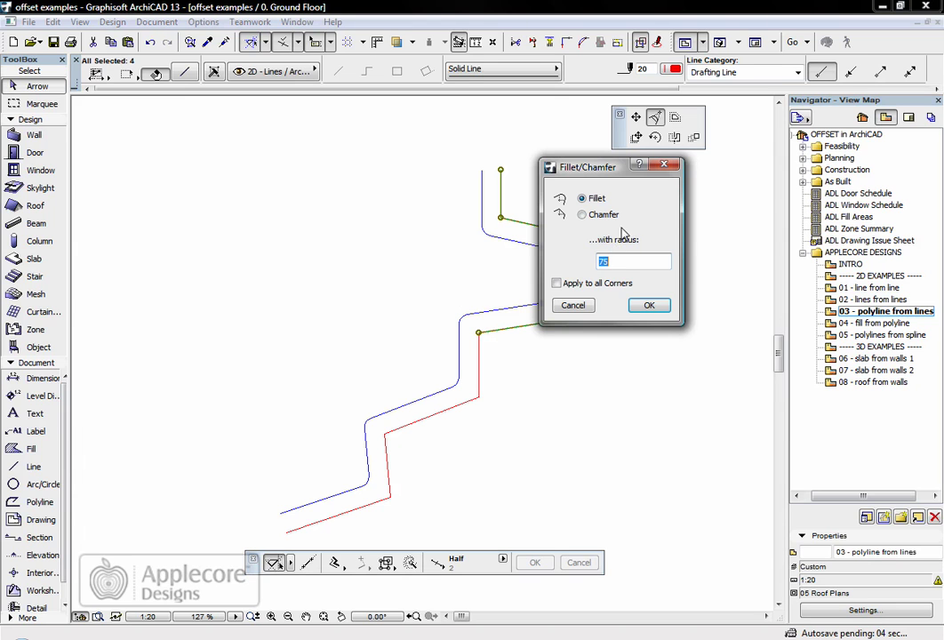
{"action": "left_click", "coordinate": [557, 283]}
{"action": "left_click", "coordinate": [648, 305]}
{"action": "left_click", "coordinate": [683, 256]}
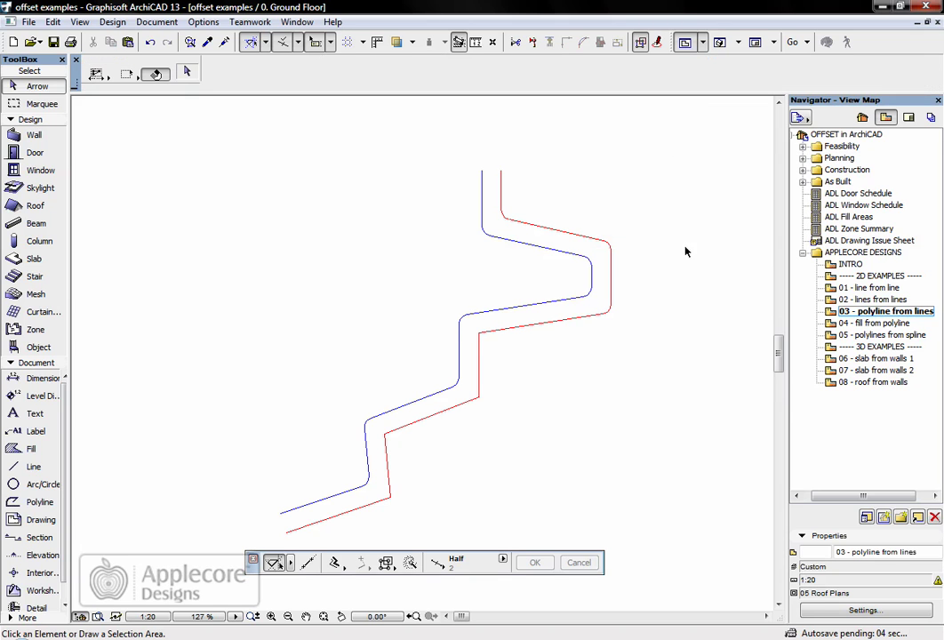
Select the filleted blue polyline, then the red lines, to compare how their segments are joined, and clear the selection
{"action": "left_click", "coordinate": [593, 286]}
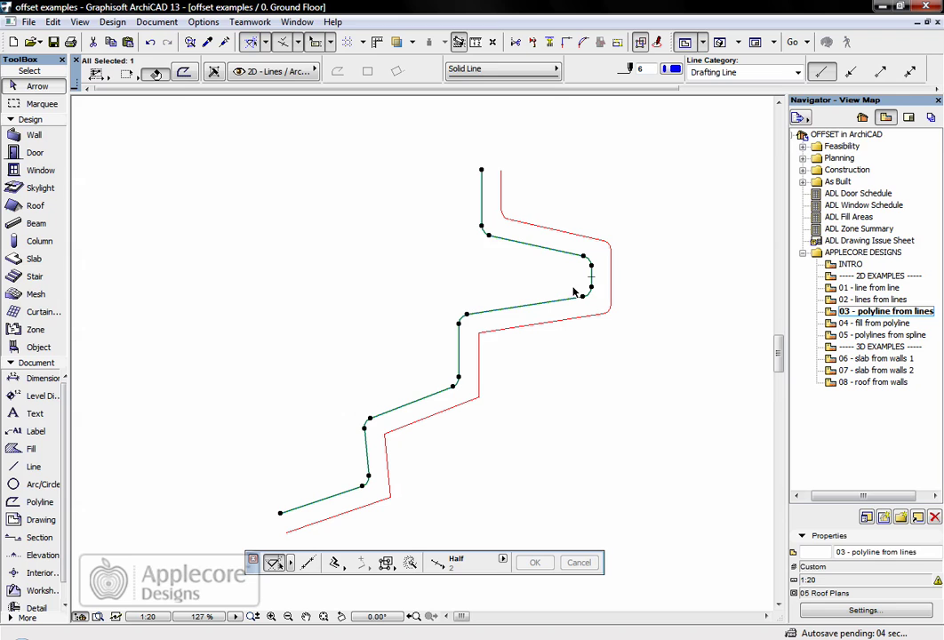
{"action": "left_click", "coordinate": [536, 226]}
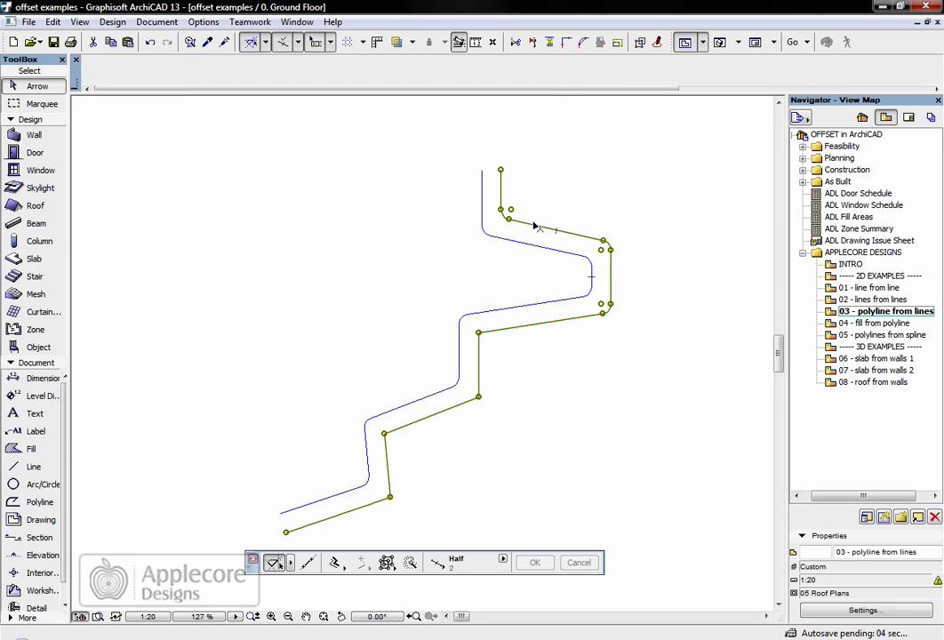
{"action": "left_click", "coordinate": [551, 399]}
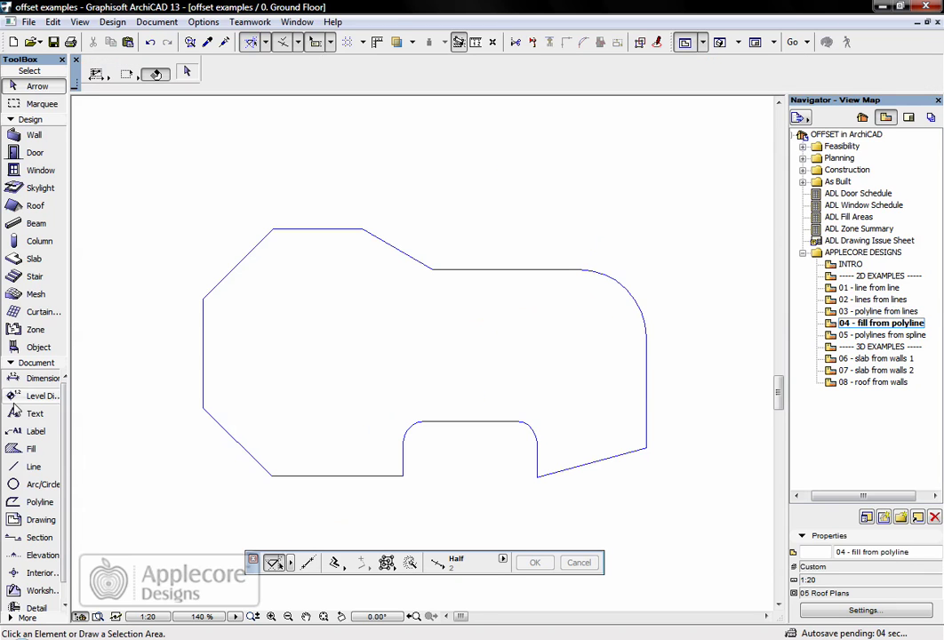
In the 04 - fill from polyline view, create a fill offset 150 inside the closed blue polyline with the Magic Wand
{"action": "left_click", "coordinate": [27, 449]}
{"action": "left_click", "coordinate": [408, 562]}
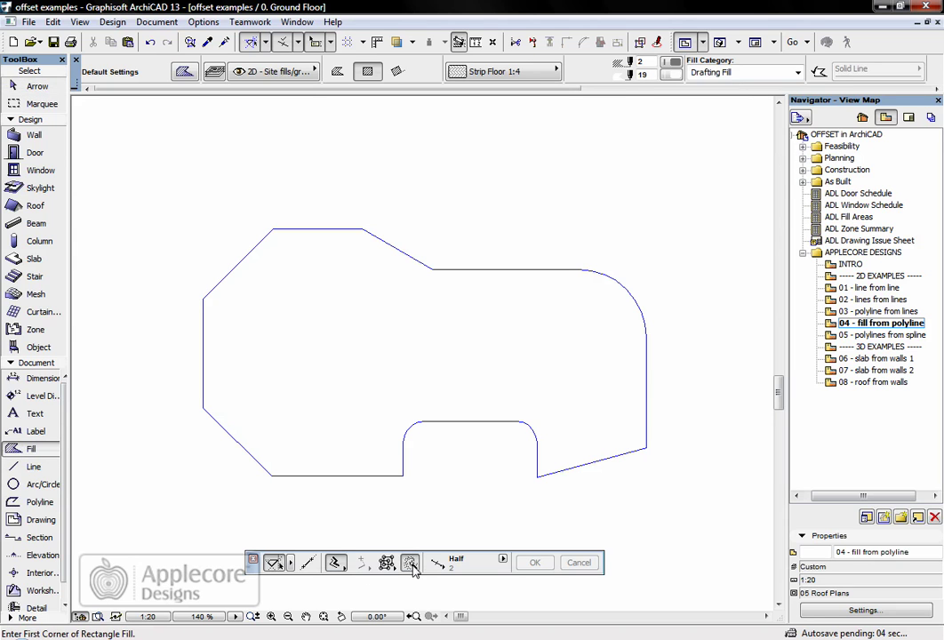
{"action": "left_click", "coordinate": [546, 394]}
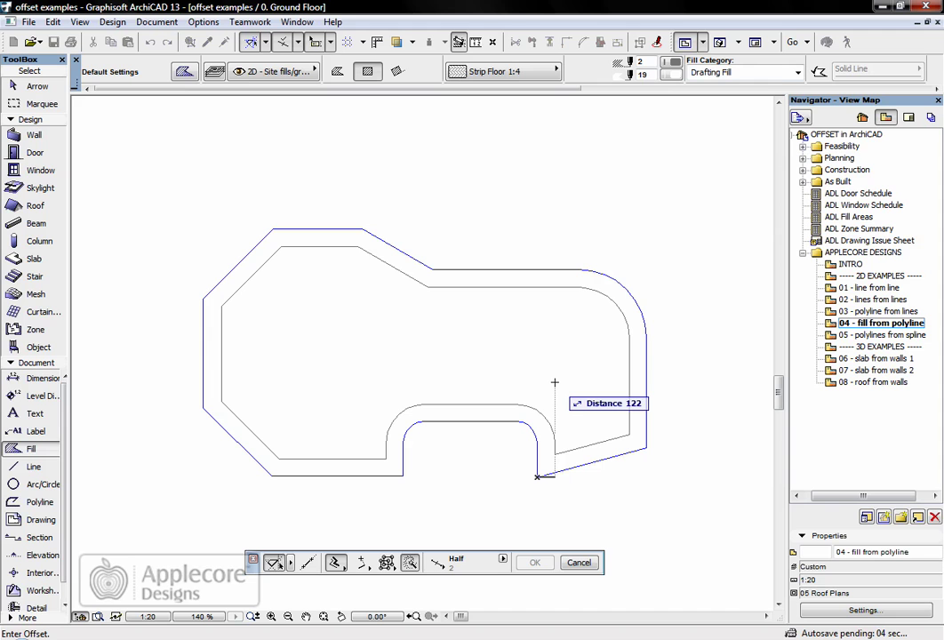
{"action": "type", "text": "150"}
{"action": "key", "text": "Return"}
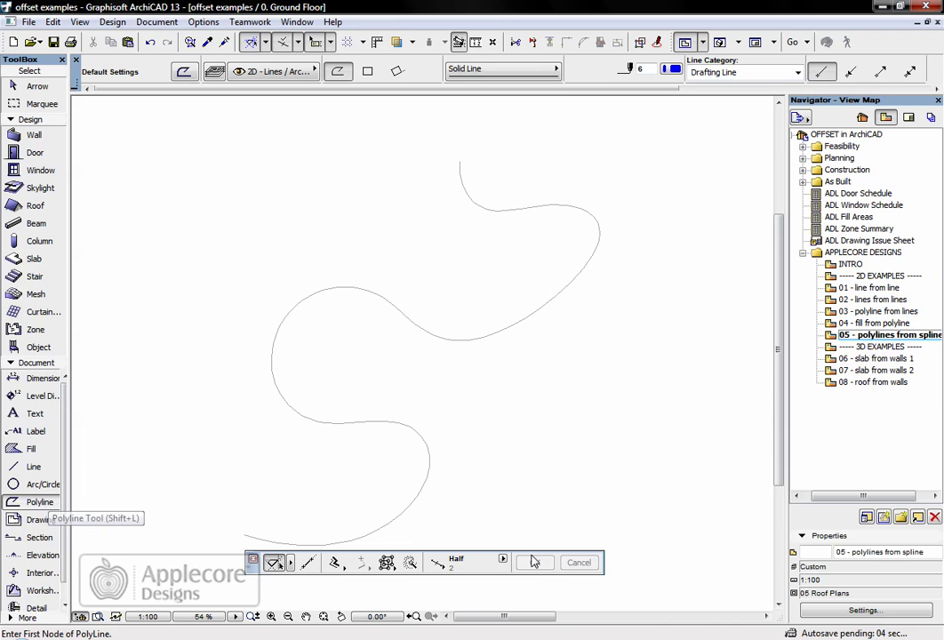
Create a polyline offset to the lower-right side of the grey spline with the Magic Wand
{"action": "left_click", "coordinate": [335, 563]}
{"action": "left_click", "coordinate": [412, 569]}
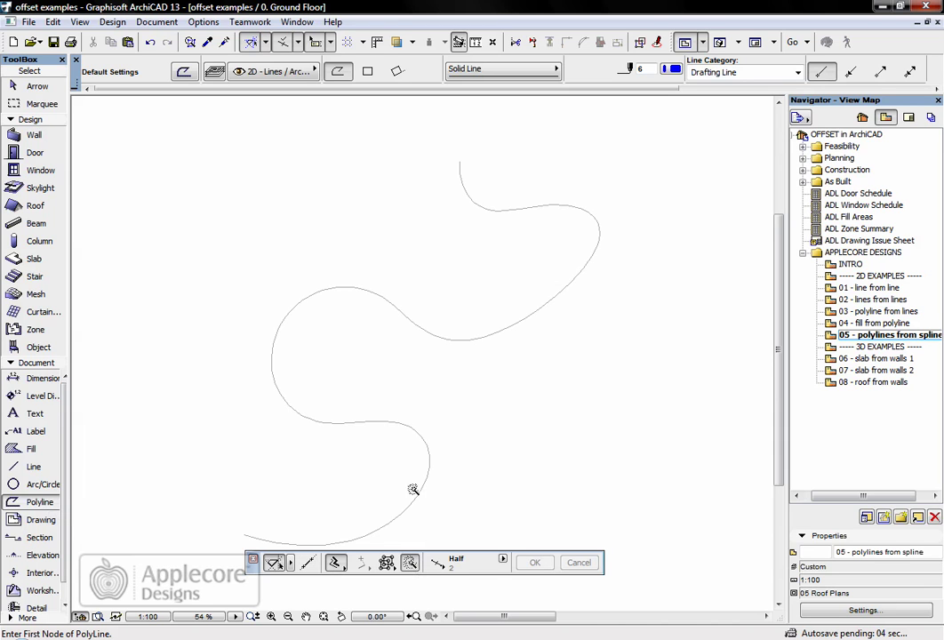
{"action": "left_click", "coordinate": [416, 496]}
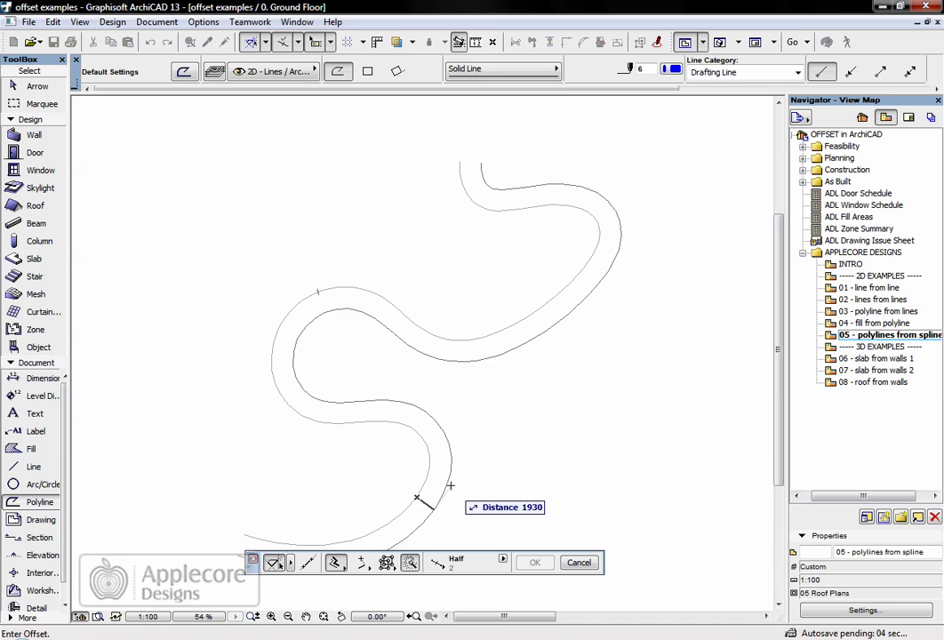
{"action": "left_click", "coordinate": [447, 486]}
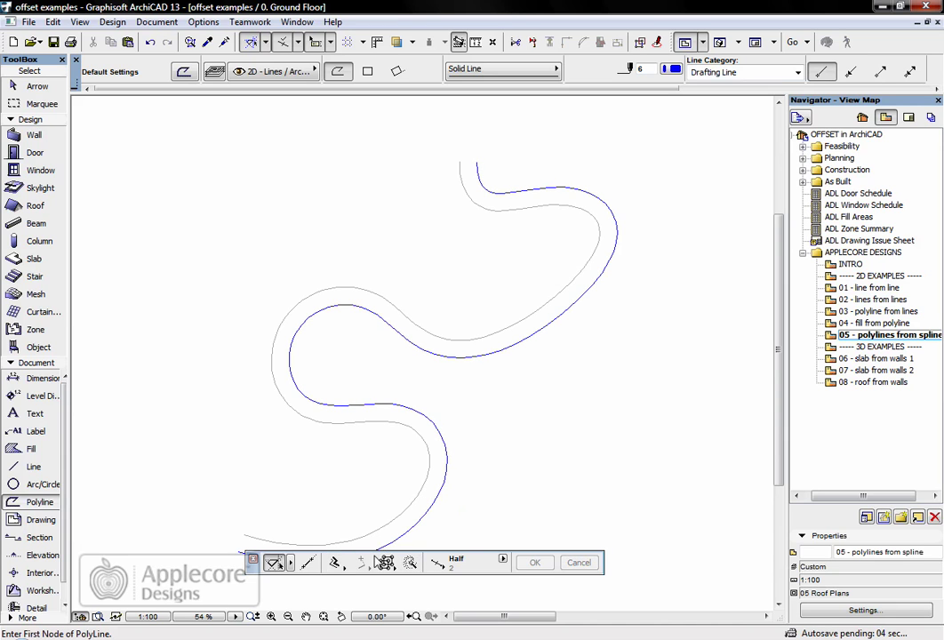
Switch to multiple offset and create polylines 100 and 300 from the spline on its upper-left side with the Magic Wand
{"action": "left_click", "coordinate": [343, 567]}
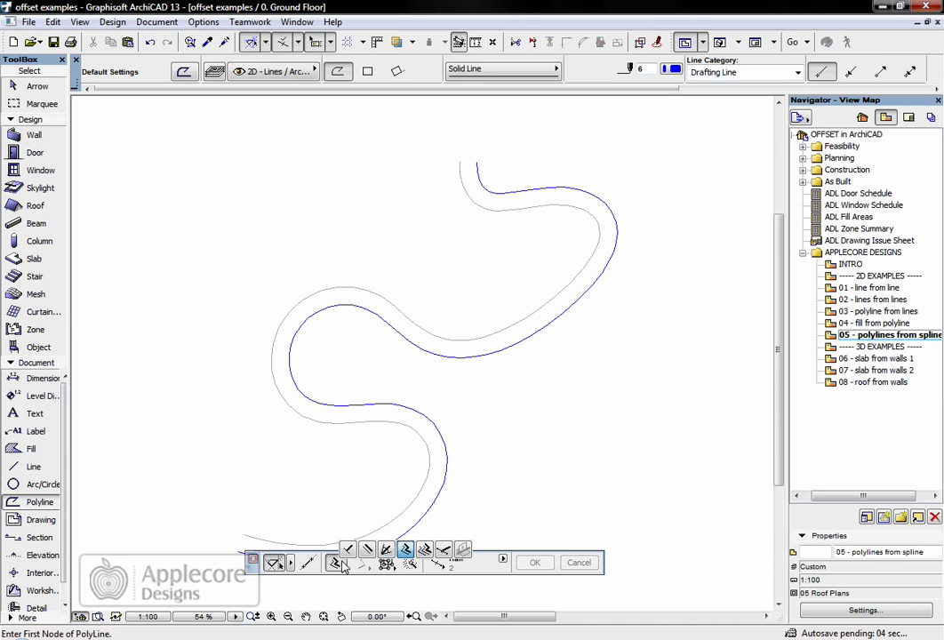
{"action": "left_click", "coordinate": [424, 549]}
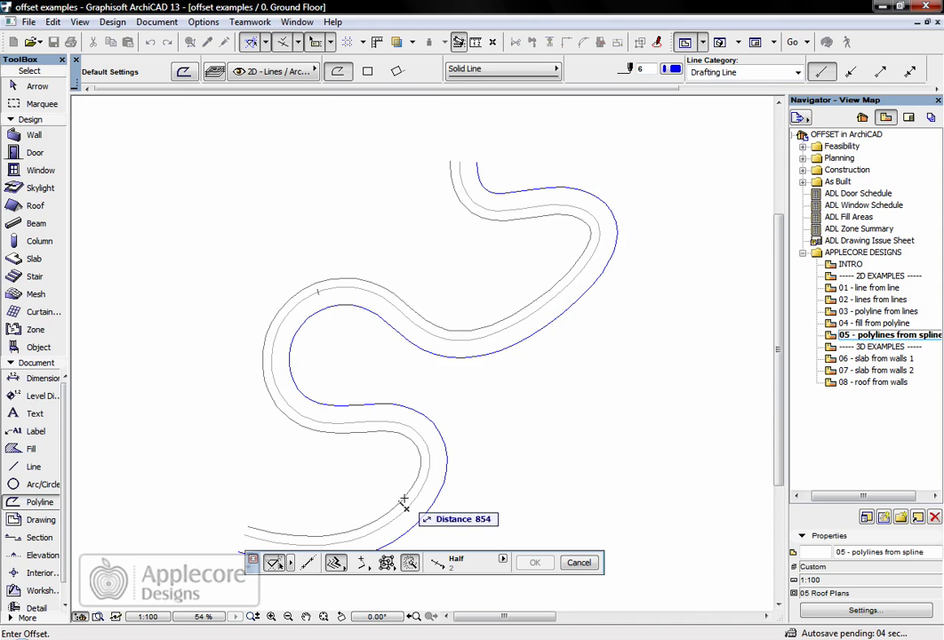
{"action": "type", "text": "180"}
{"action": "key", "text": "Return"}
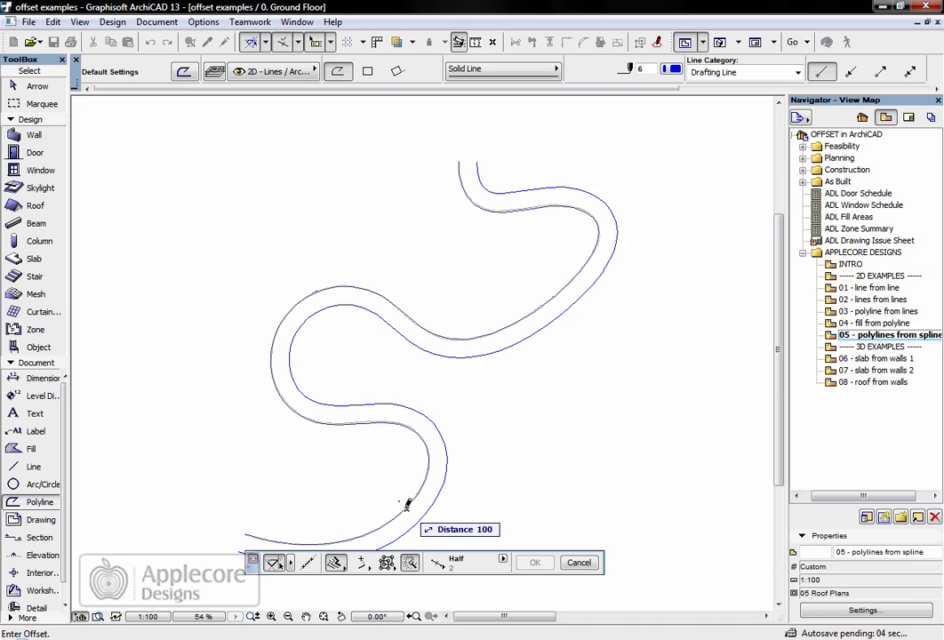
{"action": "type", "text": "3"}
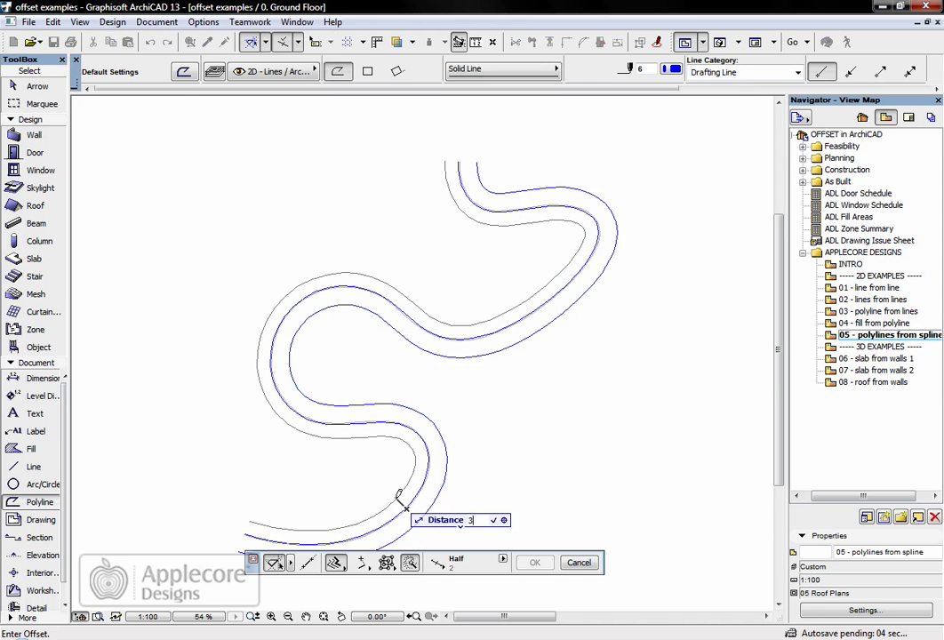
{"action": "type", "text": "00"}
{"action": "key", "text": "Return"}
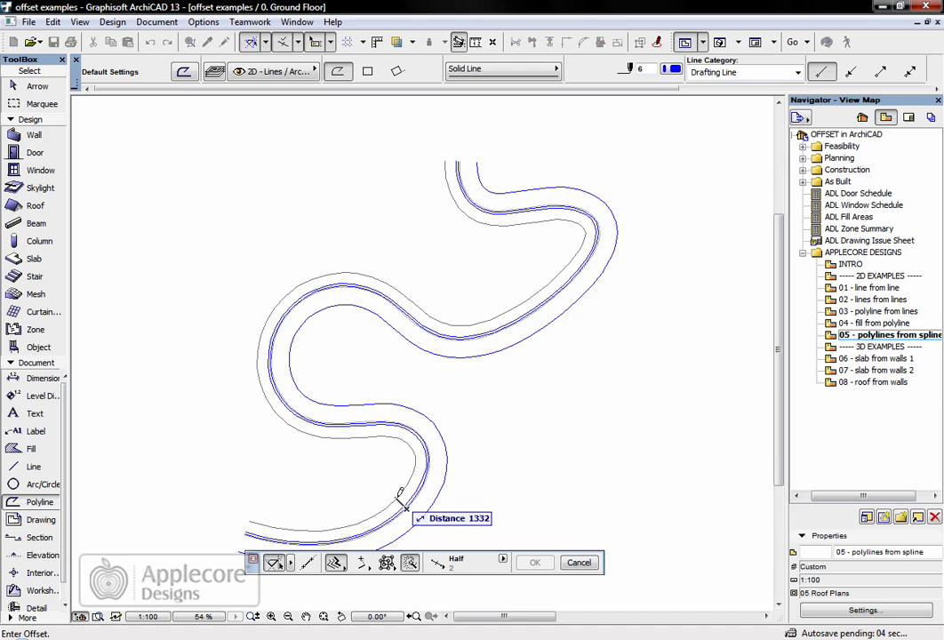
Add polylines offset 500 and 1000 from the spline on the same side, and finish the multiple offset
{"action": "type", "text": "5"}
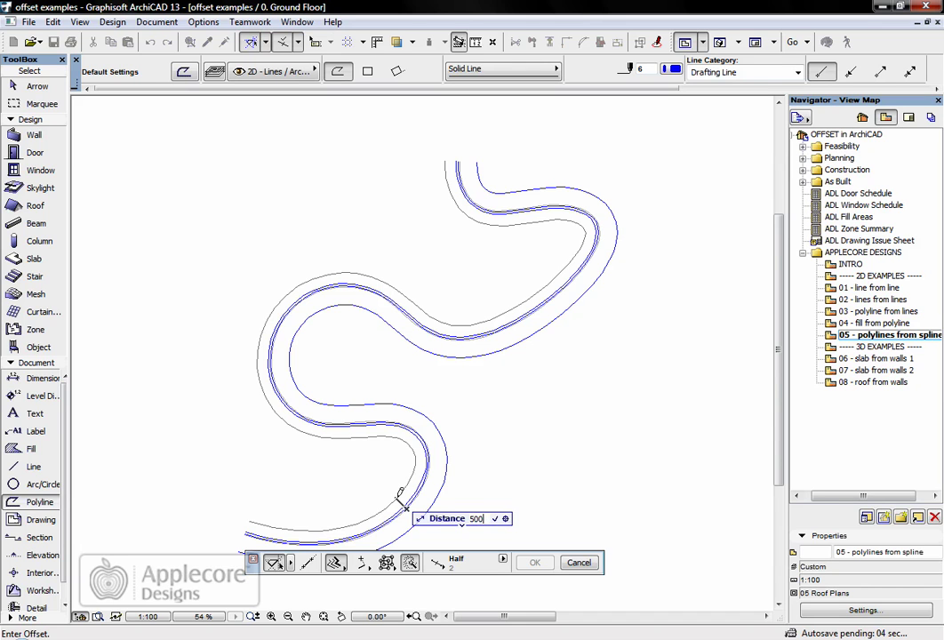
{"action": "type", "text": "00"}
{"action": "key", "text": "Return"}
{"action": "type", "text": "1"}
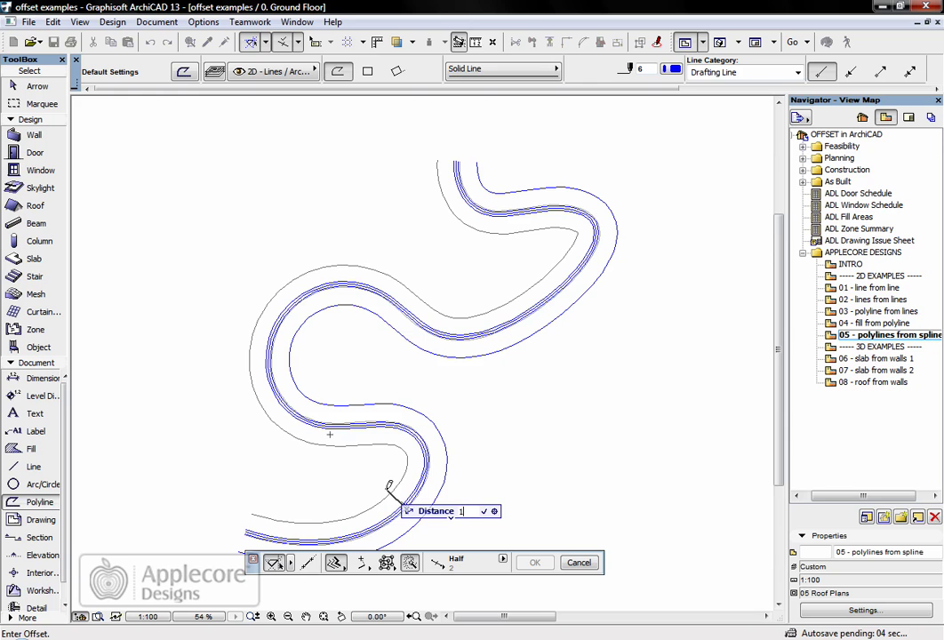
{"action": "type", "text": "000"}
{"action": "key", "text": "Return"}
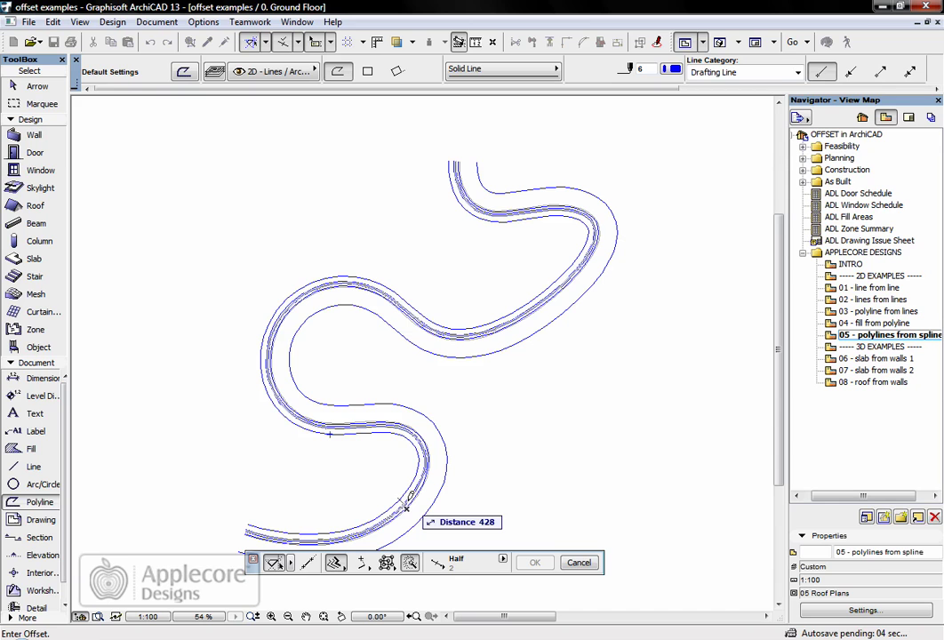
{"action": "key", "text": "Escape"}
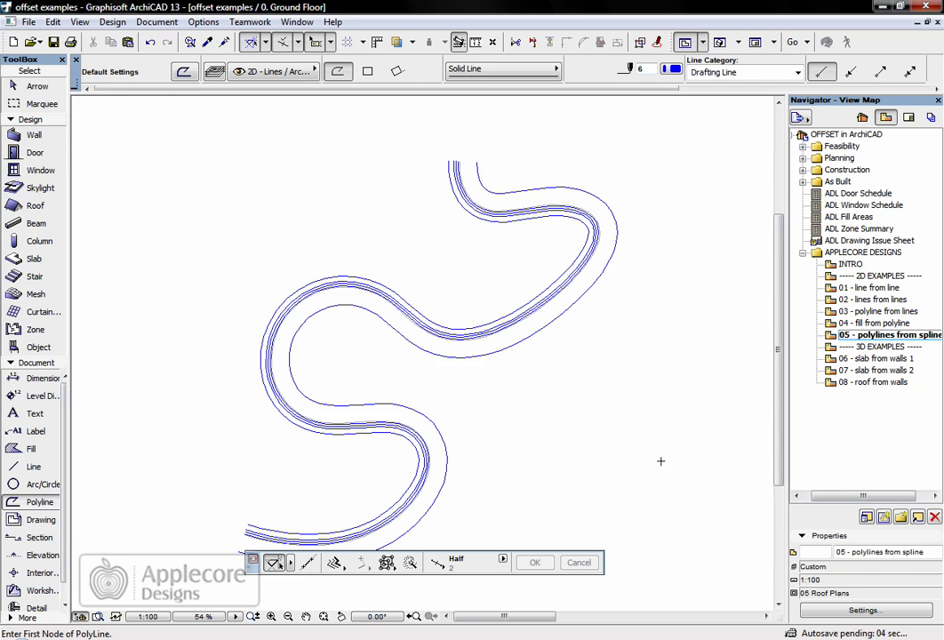
Open the 06 - slab from walls 1 view, inspect all its walls in 3D, and return to the floor plan with nothing selected
{"action": "double_click", "coordinate": [851, 359]}
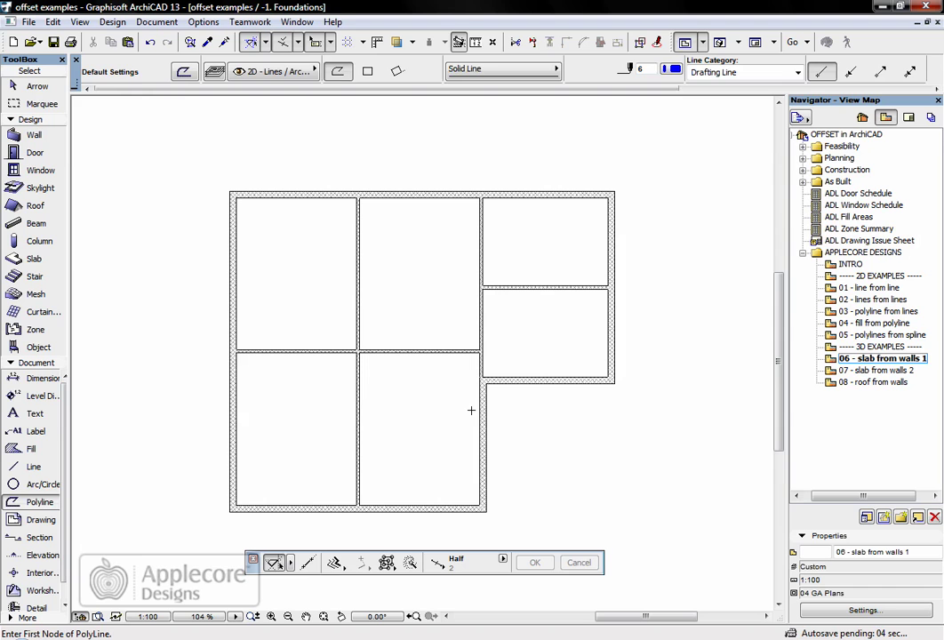
{"action": "left_click", "coordinate": [38, 87]}
{"action": "left_click", "coordinate": [211, 169]}
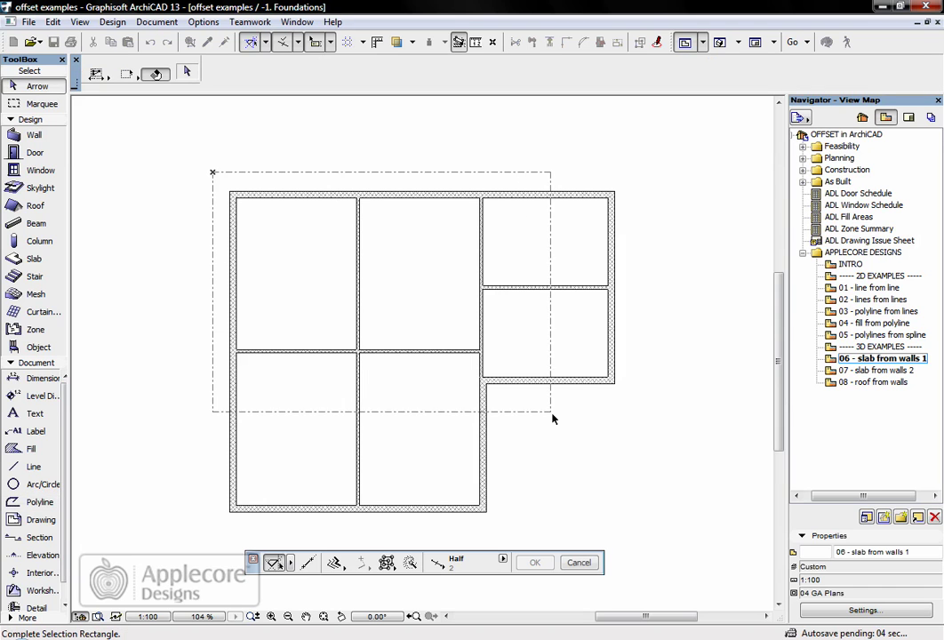
{"action": "left_click", "coordinate": [662, 530]}
{"action": "key", "text": "F5"}
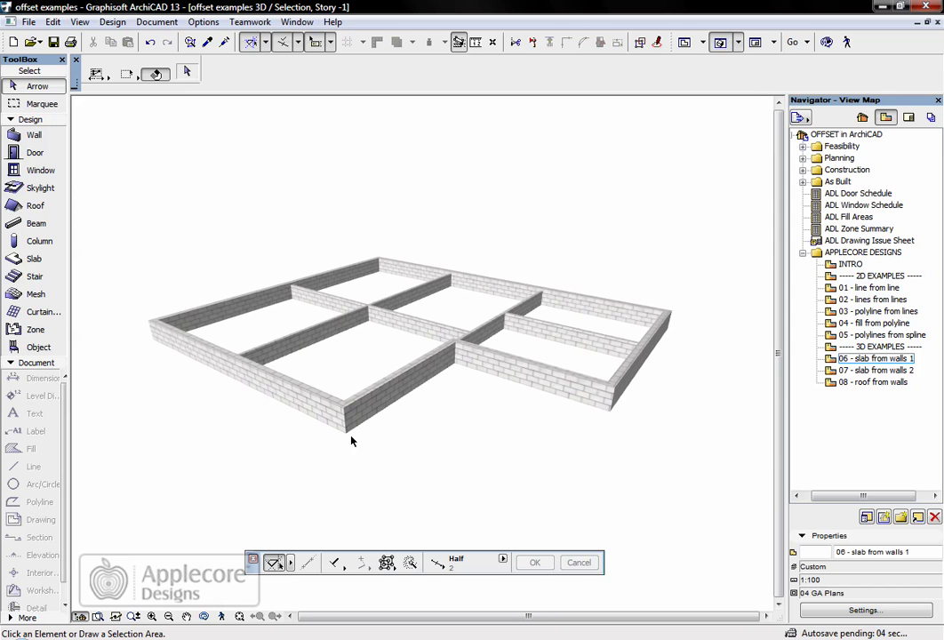
{"action": "key", "text": "F2"}
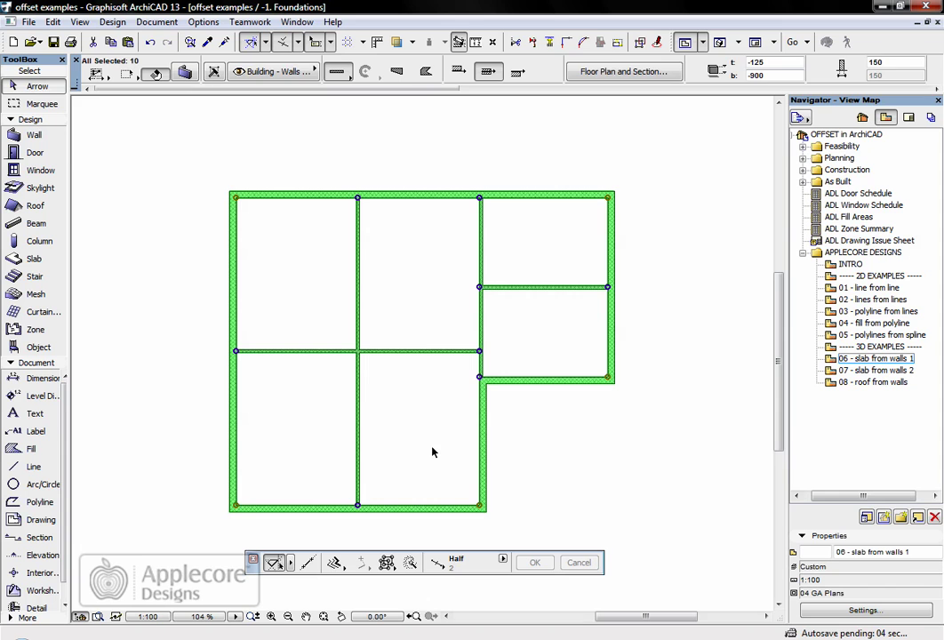
{"action": "left_click", "coordinate": [563, 455]}
Apply the Foundation favorite to the Slab tool's default settings
{"action": "double_click", "coordinate": [34, 259]}
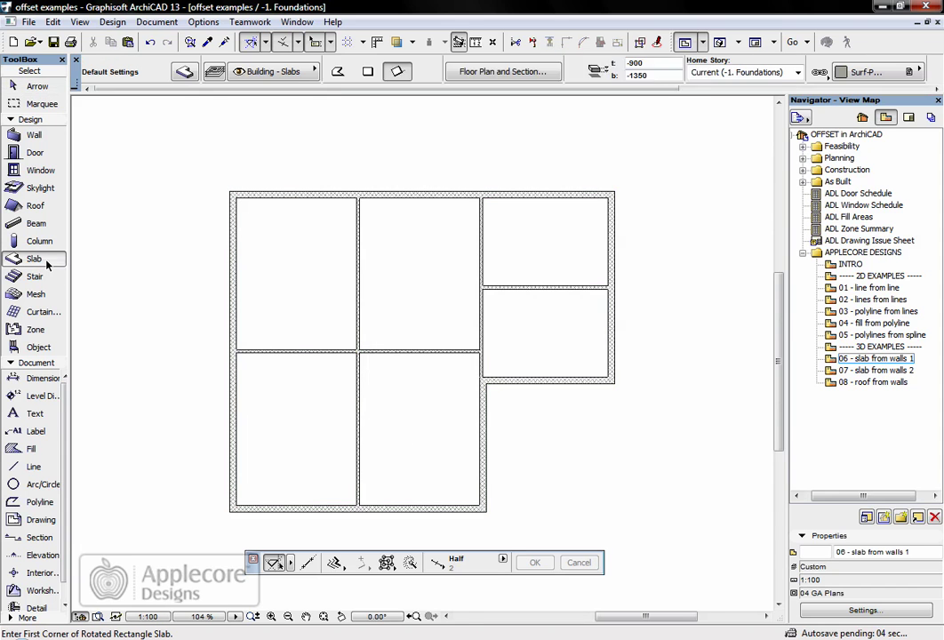
{"action": "left_click", "coordinate": [371, 92]}
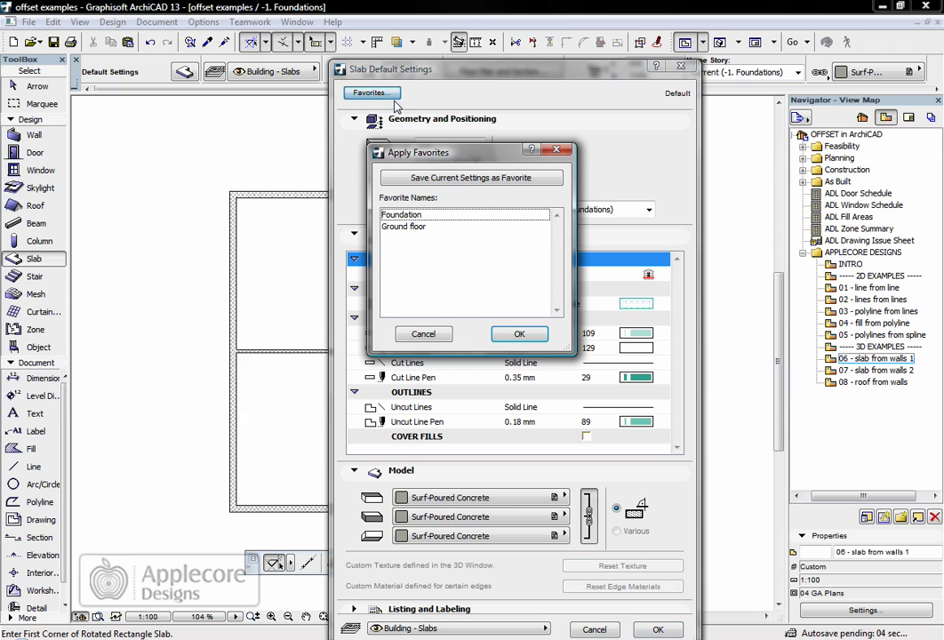
{"action": "left_click", "coordinate": [435, 217]}
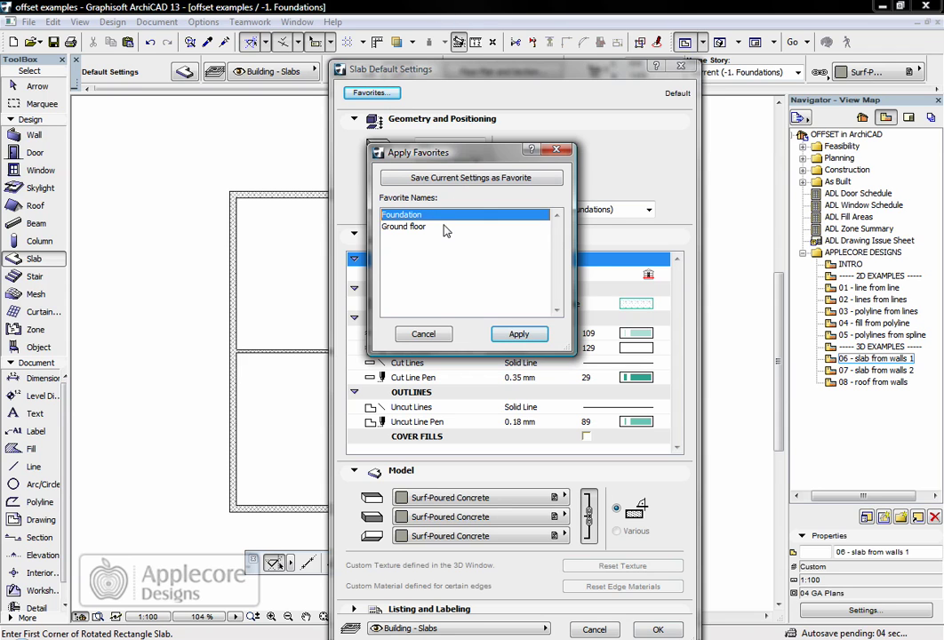
{"action": "left_click", "coordinate": [519, 333]}
{"action": "left_click", "coordinate": [658, 629]}
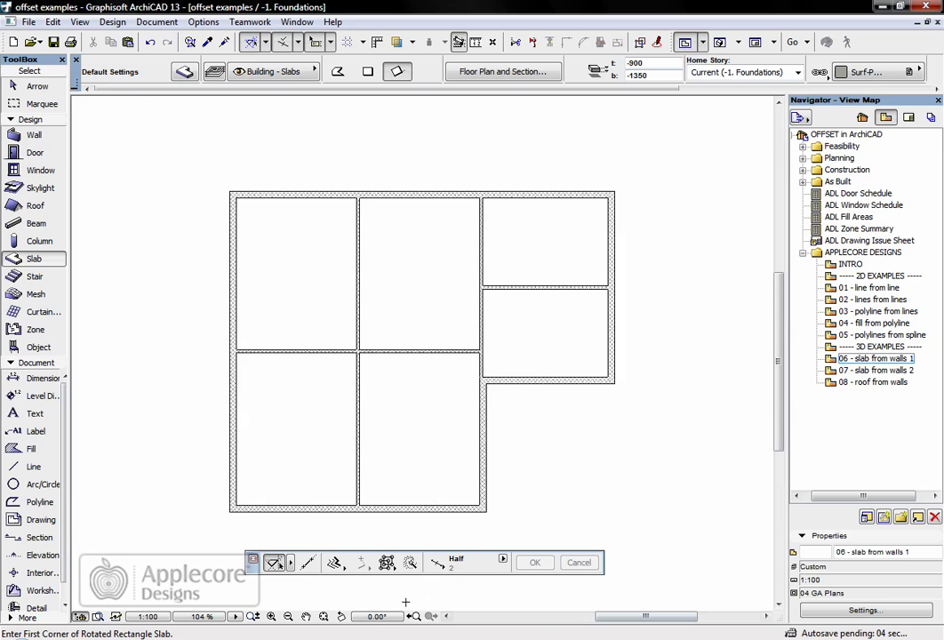
Switch back to single offset and create a slab 300 outside the outer walls' perimeter with the Magic Wand
{"action": "left_click", "coordinate": [345, 568]}
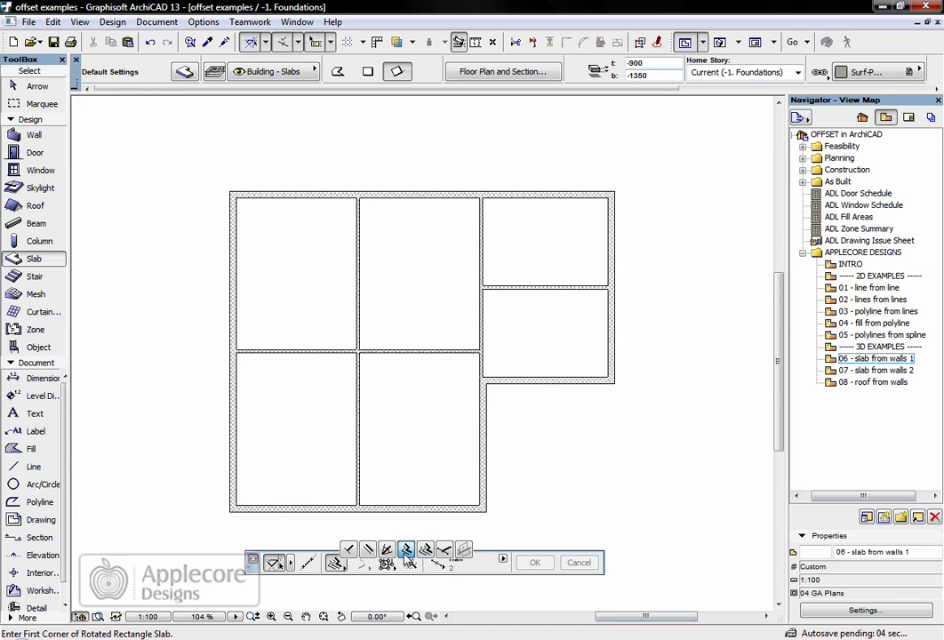
{"action": "left_click", "coordinate": [405, 550]}
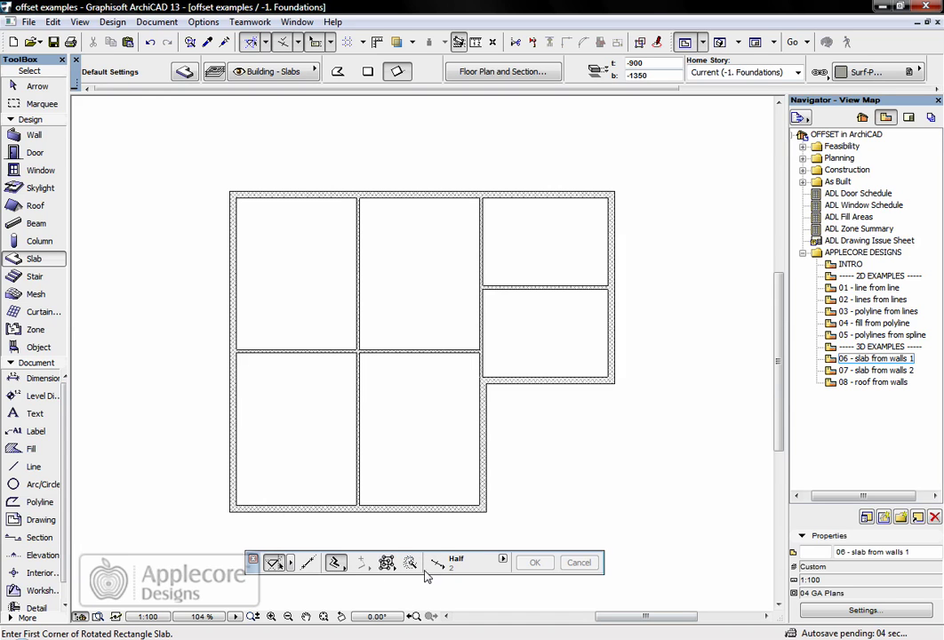
{"action": "left_click", "coordinate": [489, 462]}
{"action": "type", "text": "300"}
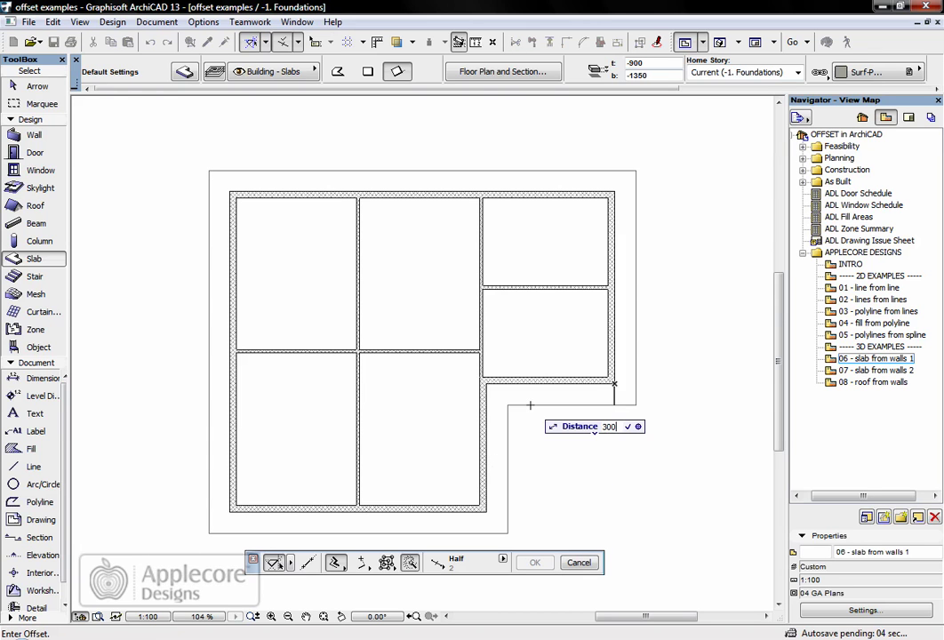
{"action": "key", "text": "Return"}
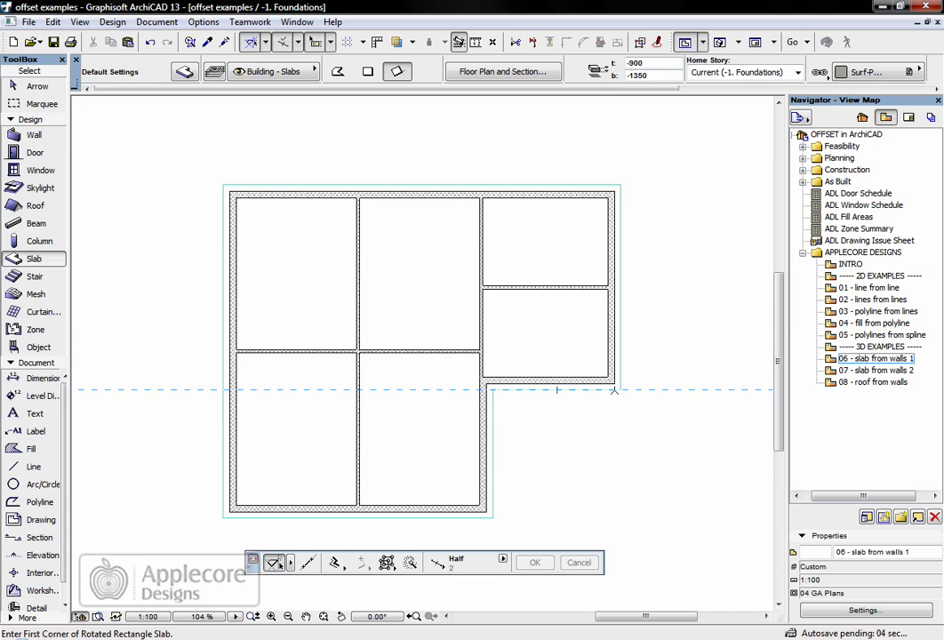
Select the walls and the foundation slab, inspect them in 3D, and return to the floor plan
{"action": "key", "text": "Escape"}
{"action": "left_click", "coordinate": [197, 173]}
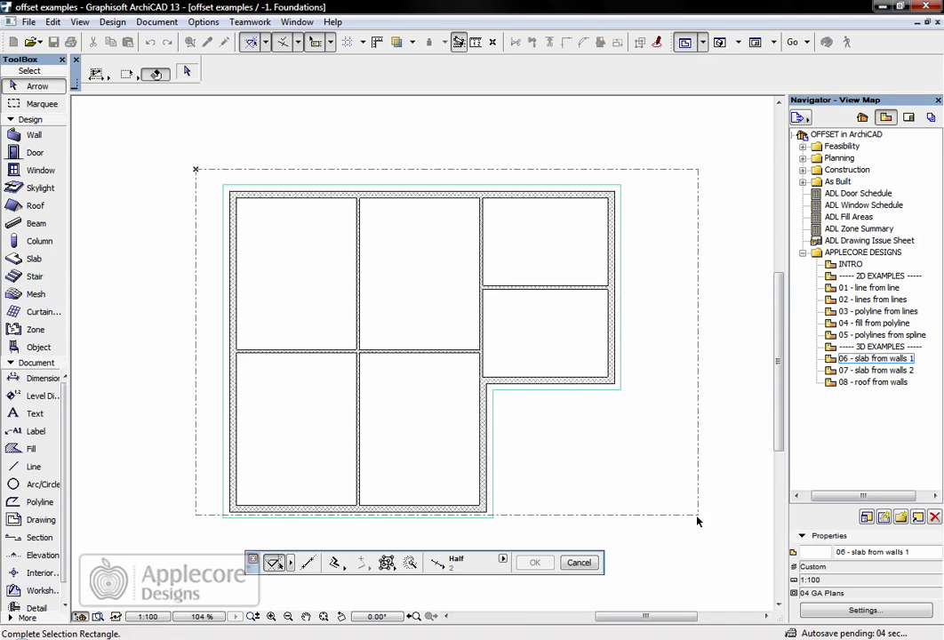
{"action": "left_click", "coordinate": [682, 543]}
{"action": "key", "text": "F5"}
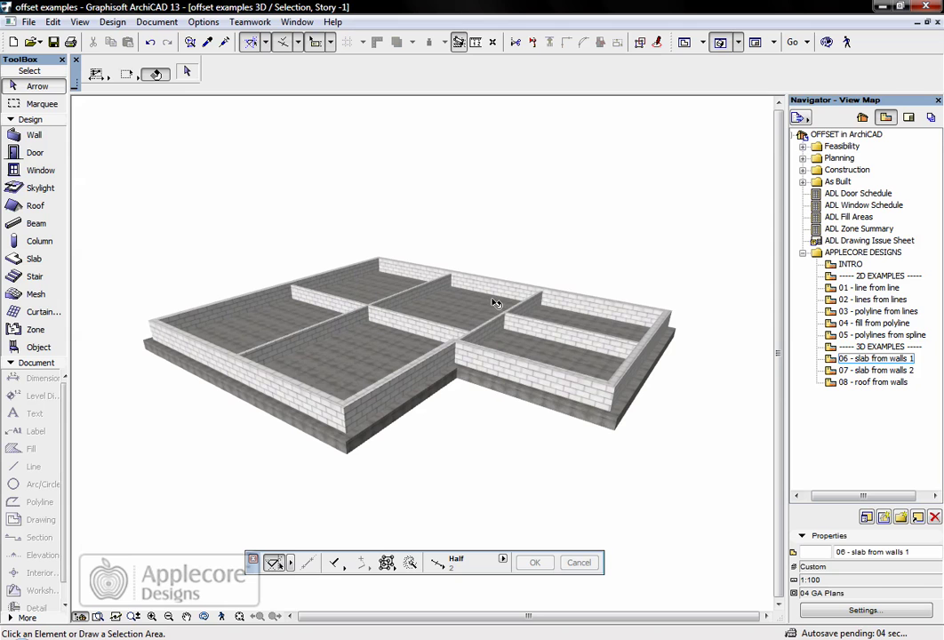
{"action": "mouse_move", "coordinate": [530, 371]}
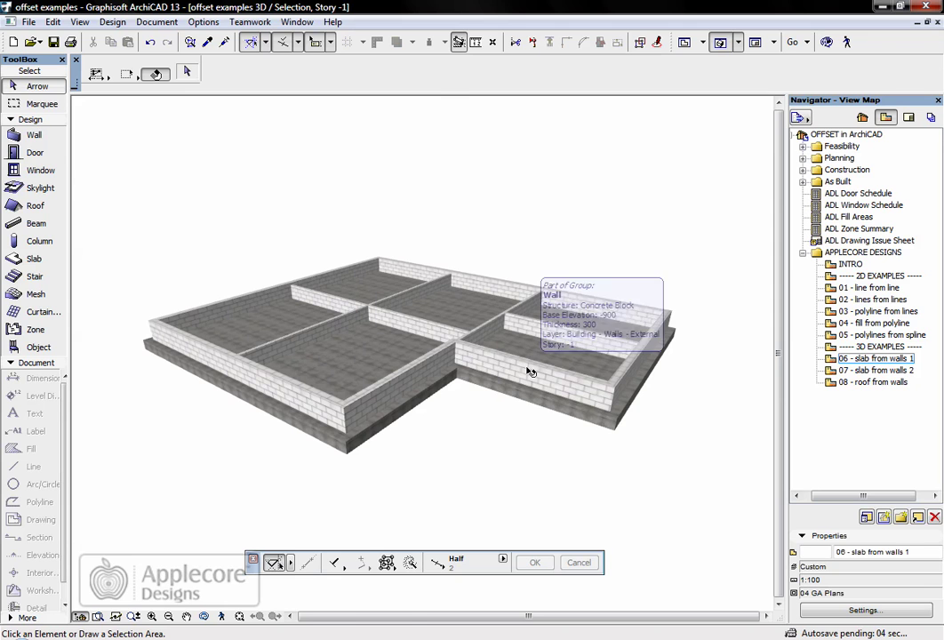
{"action": "key", "text": "F2"}
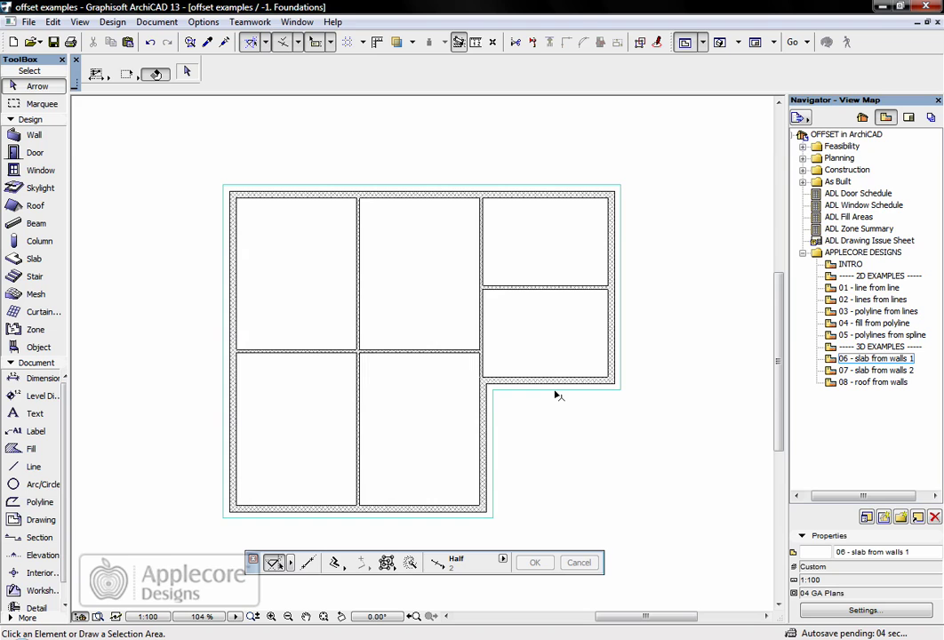
Select the foundation slab and cut a hole offset 300 inside the lower-middle room's walls with the Magic Wand
{"action": "left_click", "coordinate": [556, 391]}
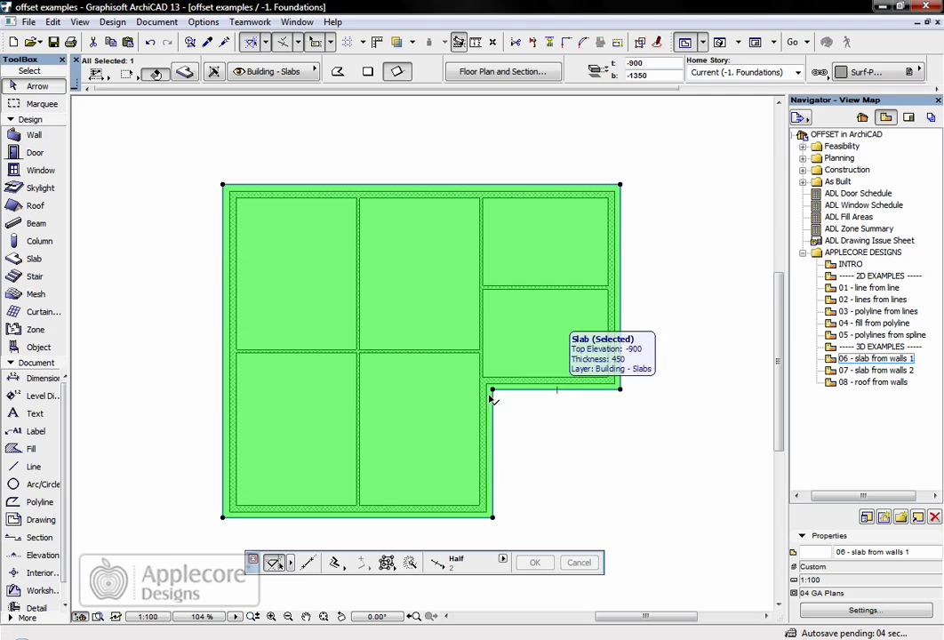
{"action": "left_click", "coordinate": [33, 261]}
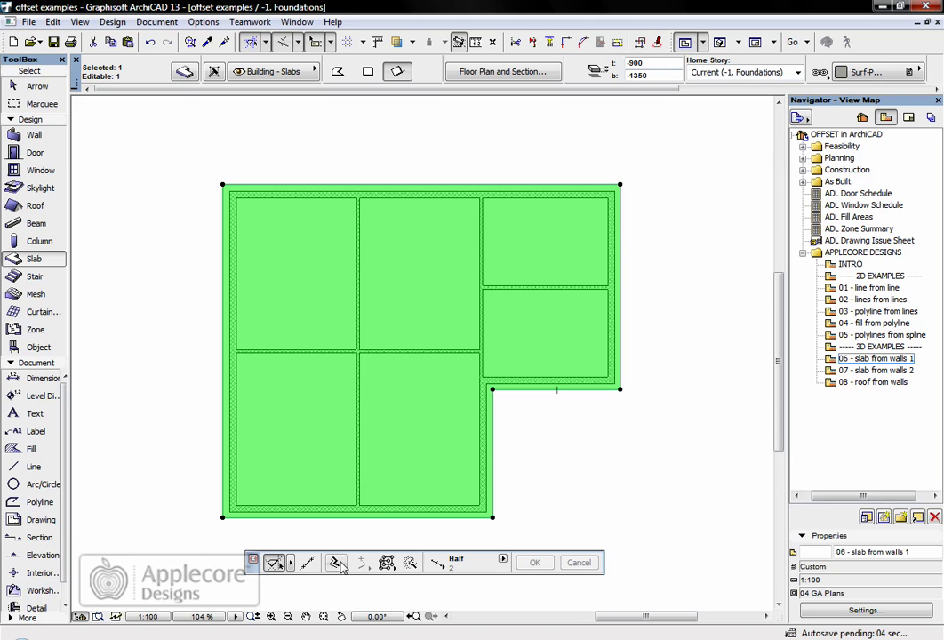
{"action": "left_click", "coordinate": [336, 563]}
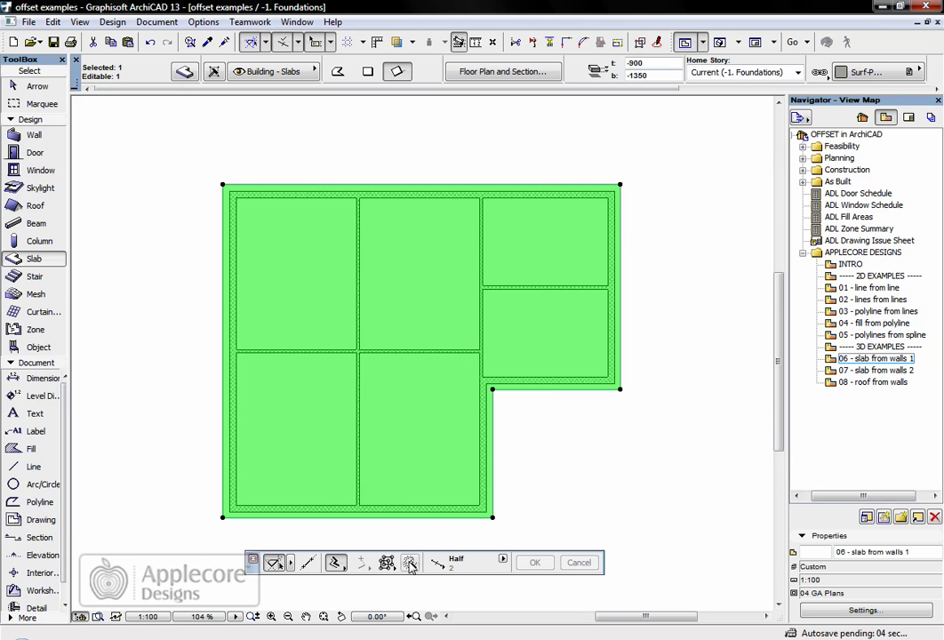
{"action": "left_click", "coordinate": [430, 433]}
{"action": "type", "text": "300"}
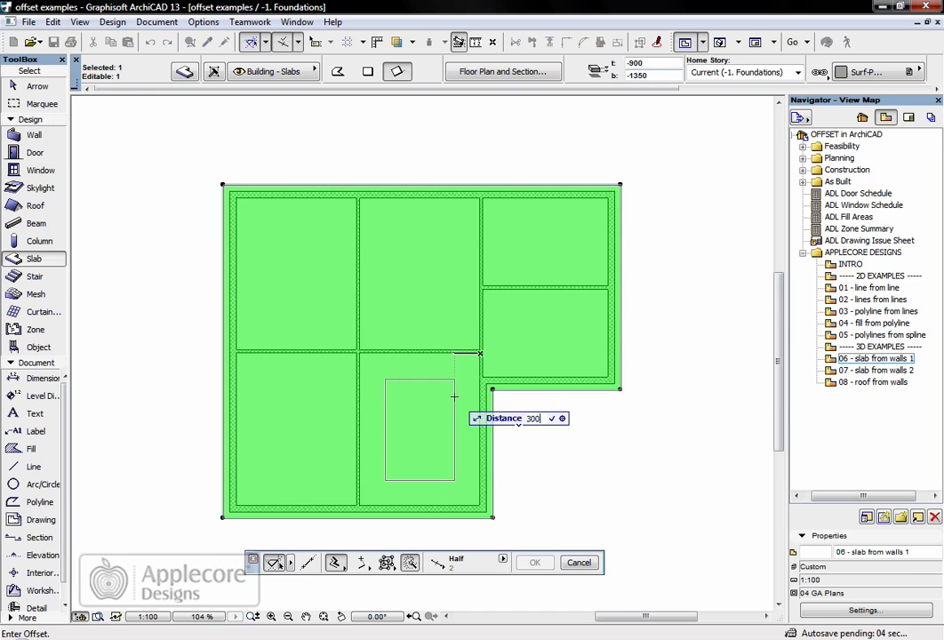
{"action": "key", "text": "Return"}
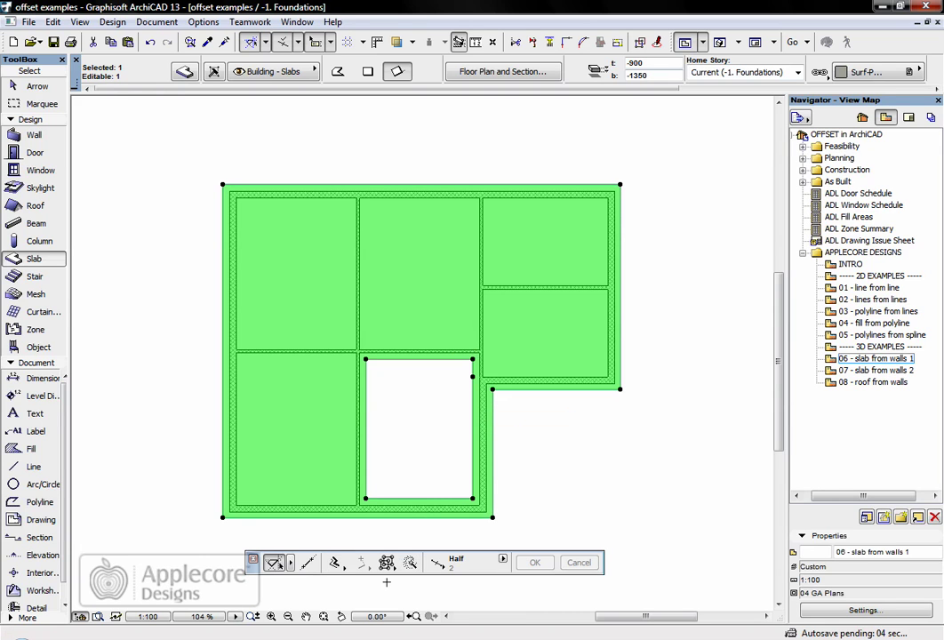
Cut holes in the foundation slab for the remaining rooms, each offset 300 inward from the walls with the Magic Wand
{"action": "left_click", "coordinate": [335, 563]}
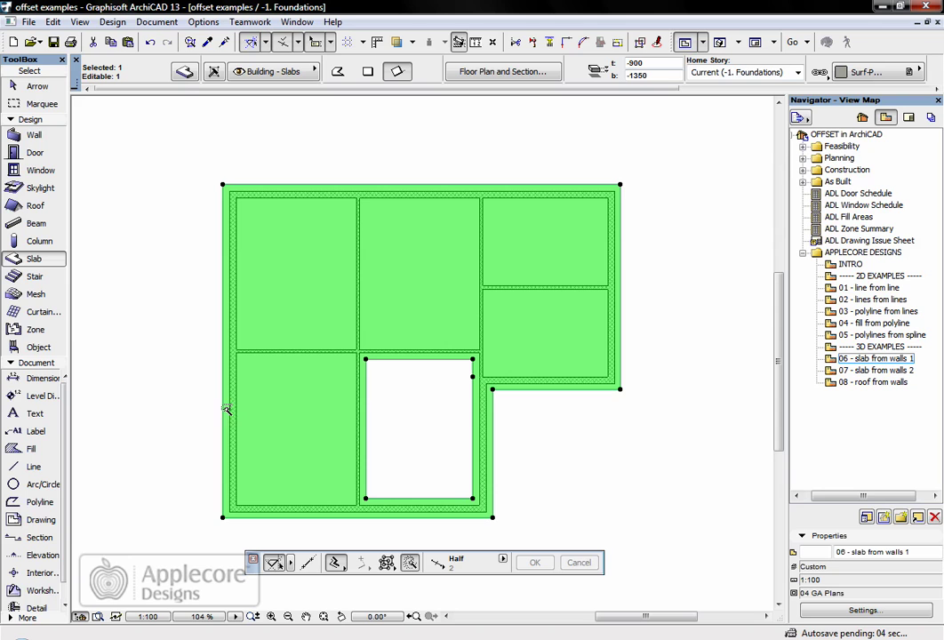
{"action": "left_click", "coordinate": [270, 417]}
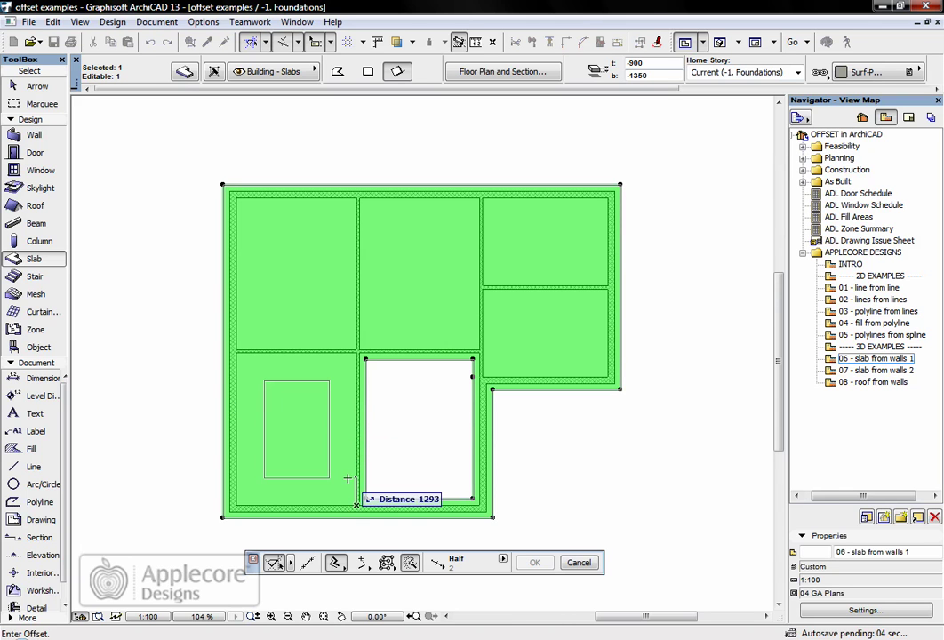
{"action": "type", "text": "300"}
{"action": "key", "text": "Return"}
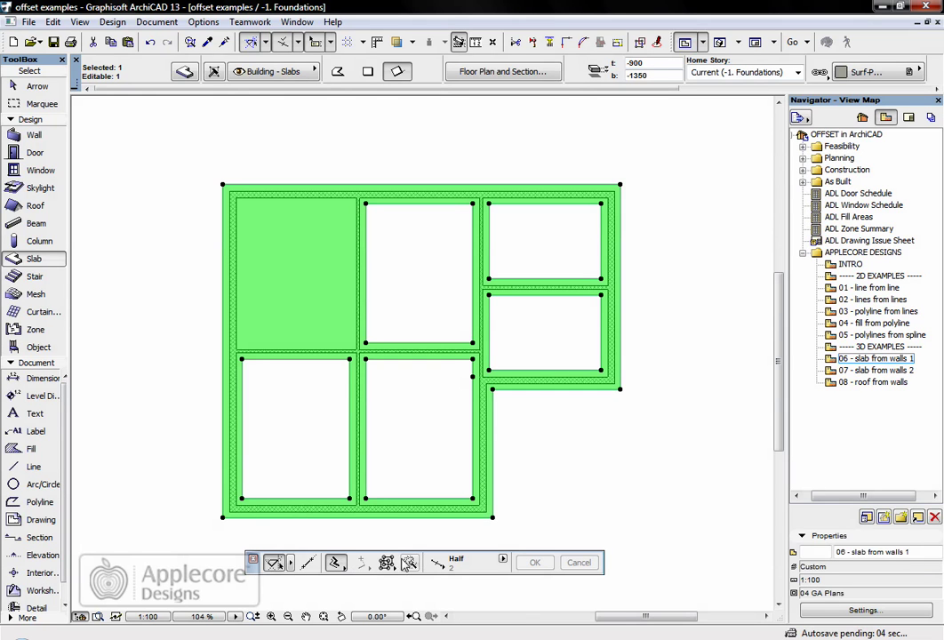
{"action": "left_click", "coordinate": [408, 563]}
{"action": "type", "text": "3"}
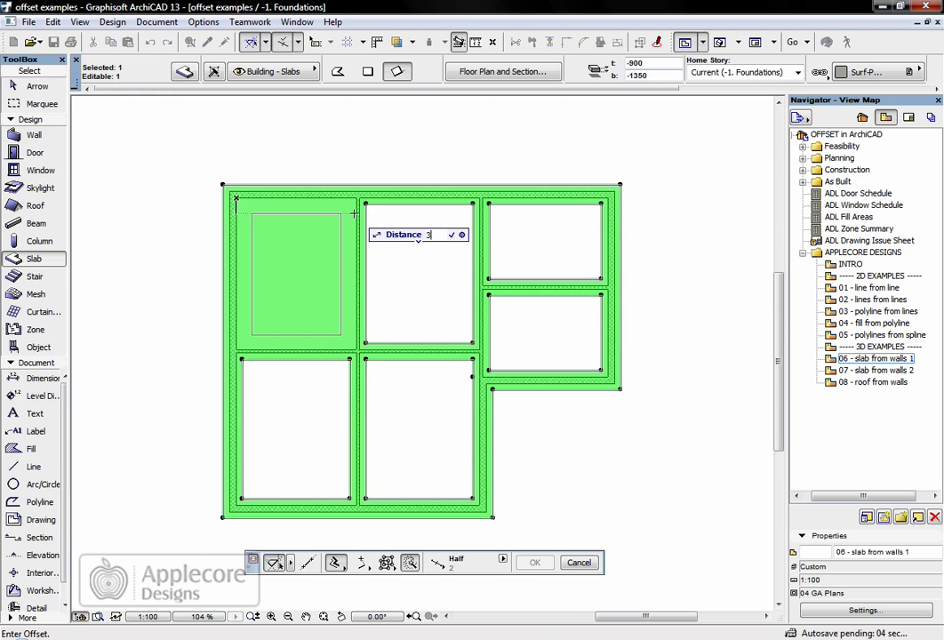
{"action": "key", "text": "Return"}
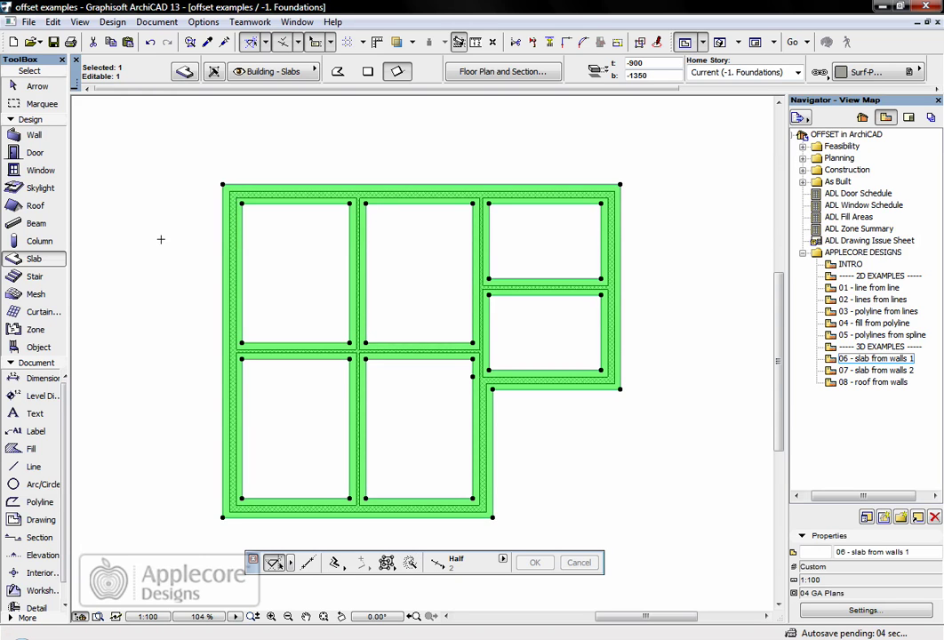
Select the walls and the cut-out foundation slab and inspect them in 3D from a higher angle
{"action": "key", "text": "Escape"}
{"action": "left_click", "coordinate": [206, 162]}
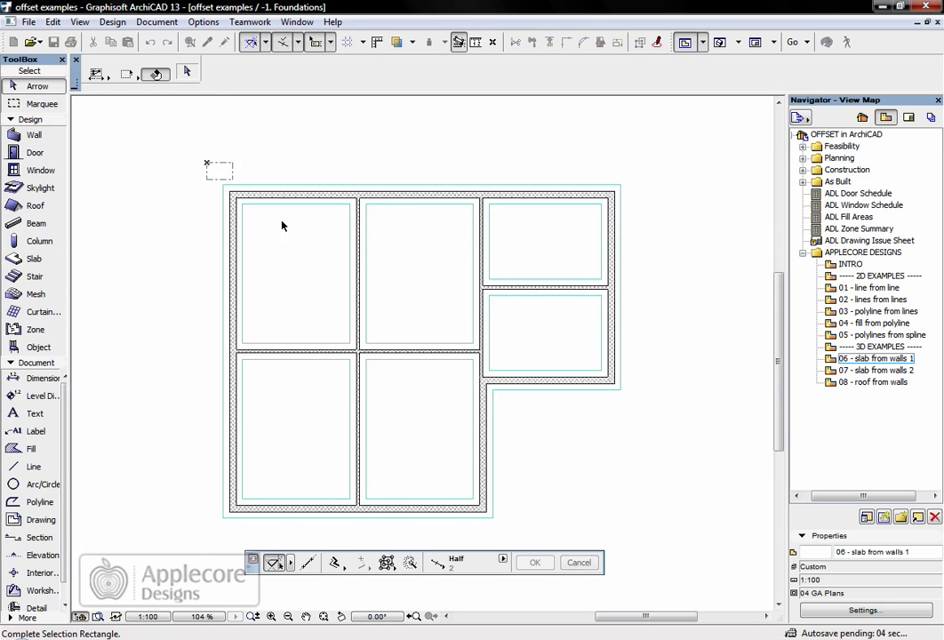
{"action": "left_click", "coordinate": [659, 535]}
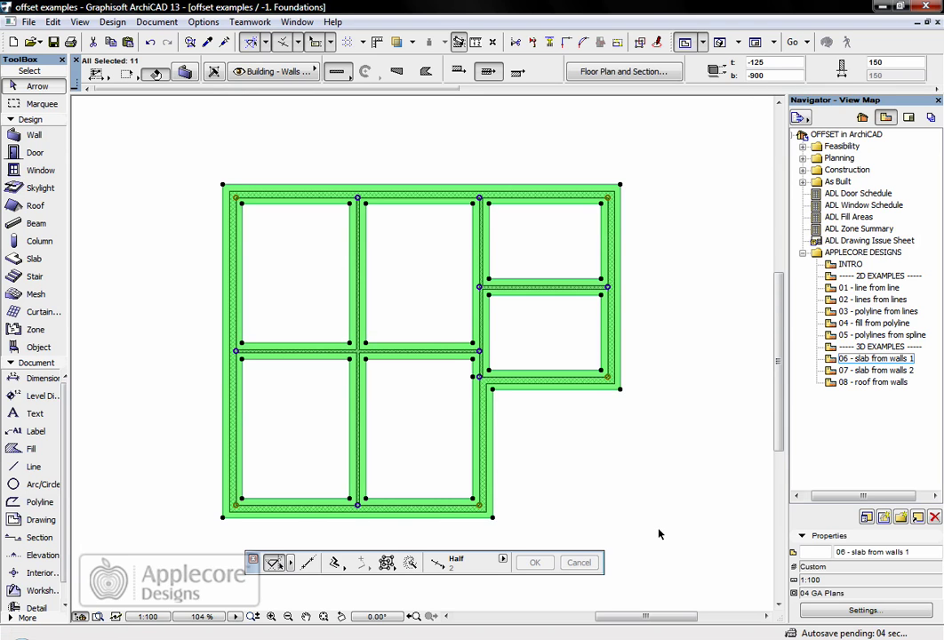
{"action": "key", "text": "F5"}
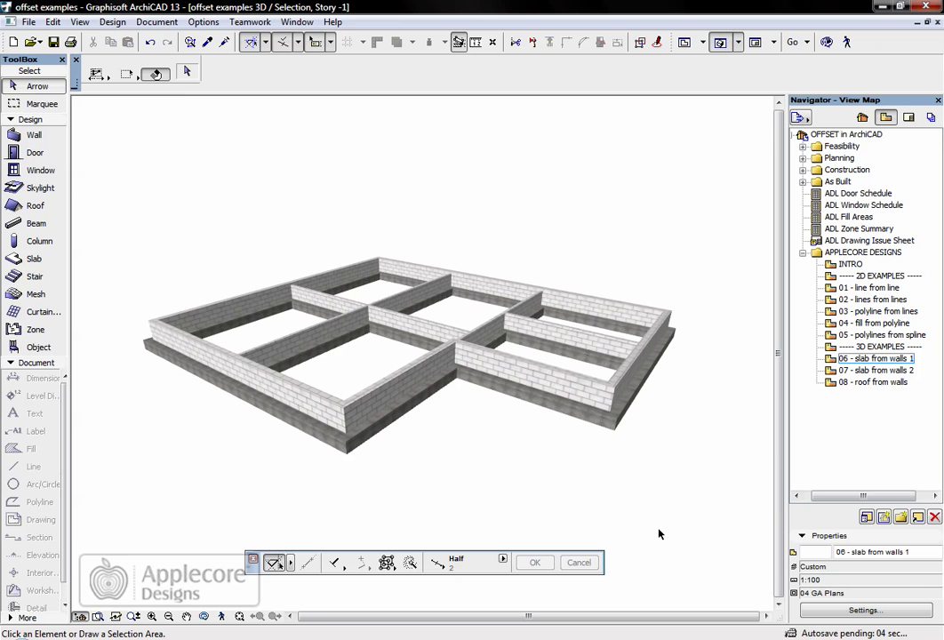
{"action": "middle_click_drag", "start_coordinate": [341, 281], "coordinate": [587, 433], "text": "shift"}
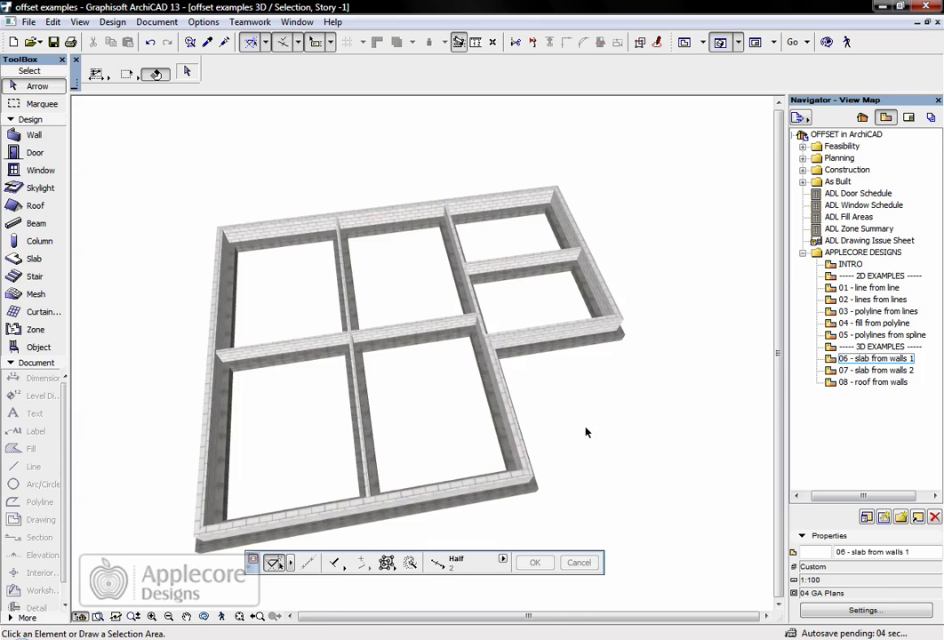
Open the 07 - slab from walls 2 view, inspect the whole model in 3D, and return to the floor plan
{"action": "double_click", "coordinate": [860, 371]}
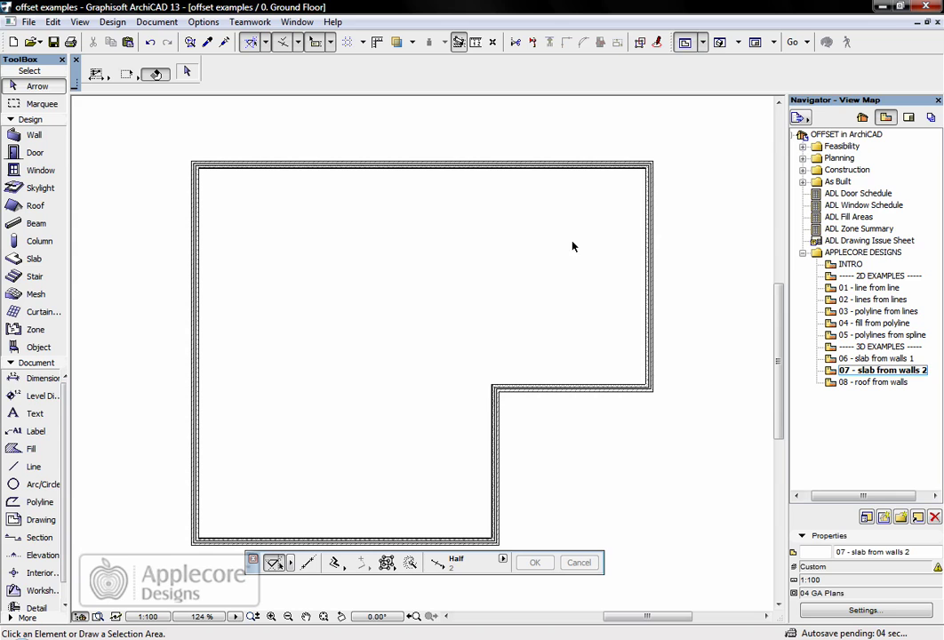
{"action": "key", "text": "F3"}
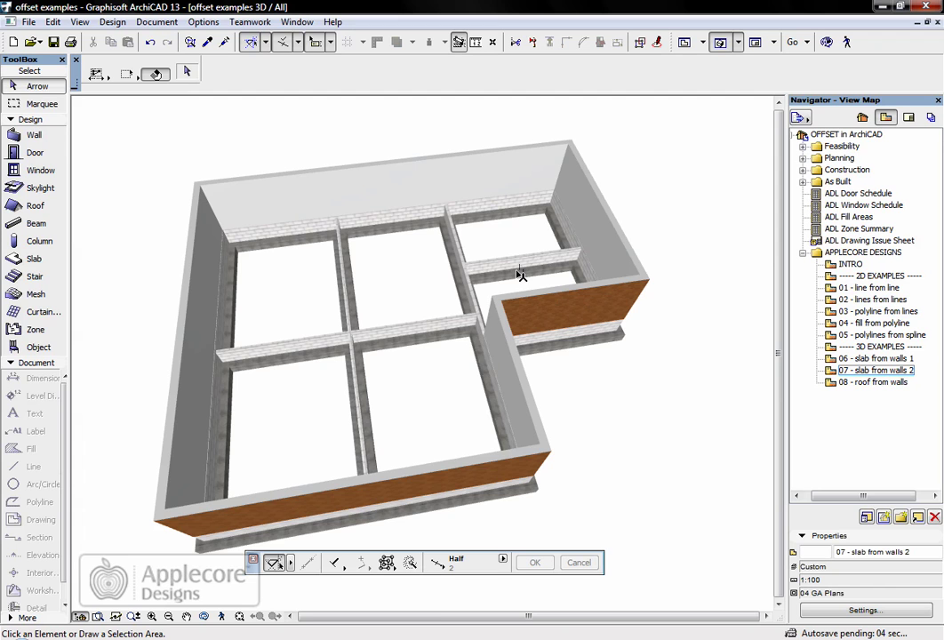
{"action": "key", "text": "F2"}
Apply the Ground floor favorite to the Slab tool's default settings
{"action": "left_click", "coordinate": [37, 259]}
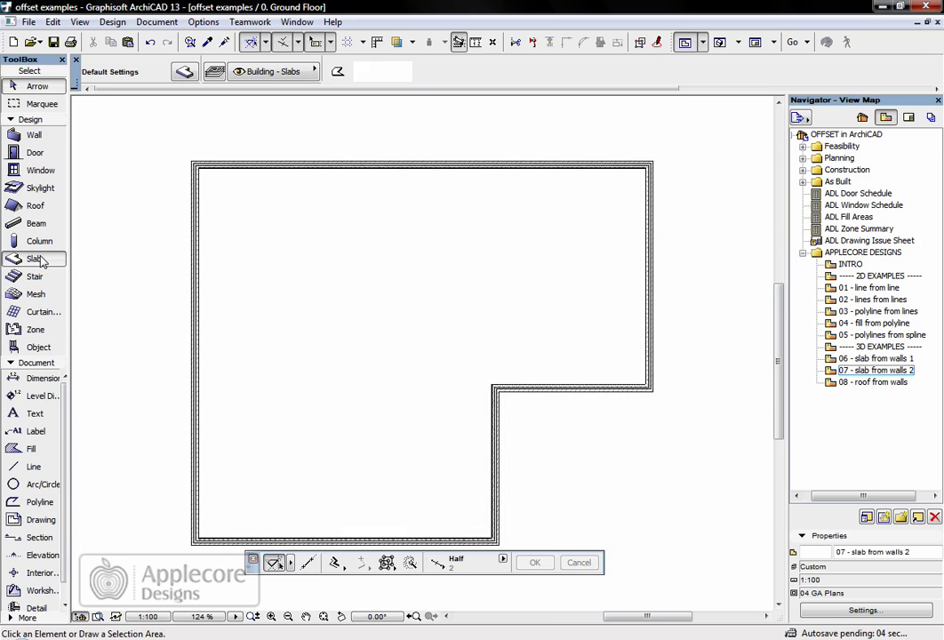
{"action": "double_click", "coordinate": [40, 261]}
{"action": "left_click", "coordinate": [366, 92]}
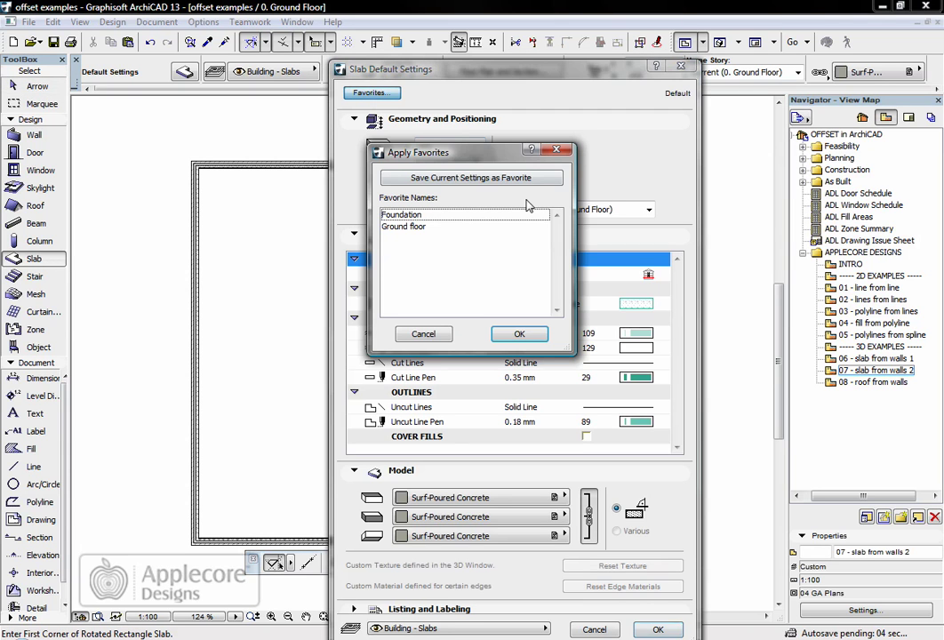
{"action": "left_click", "coordinate": [432, 226]}
{"action": "left_click", "coordinate": [519, 333]}
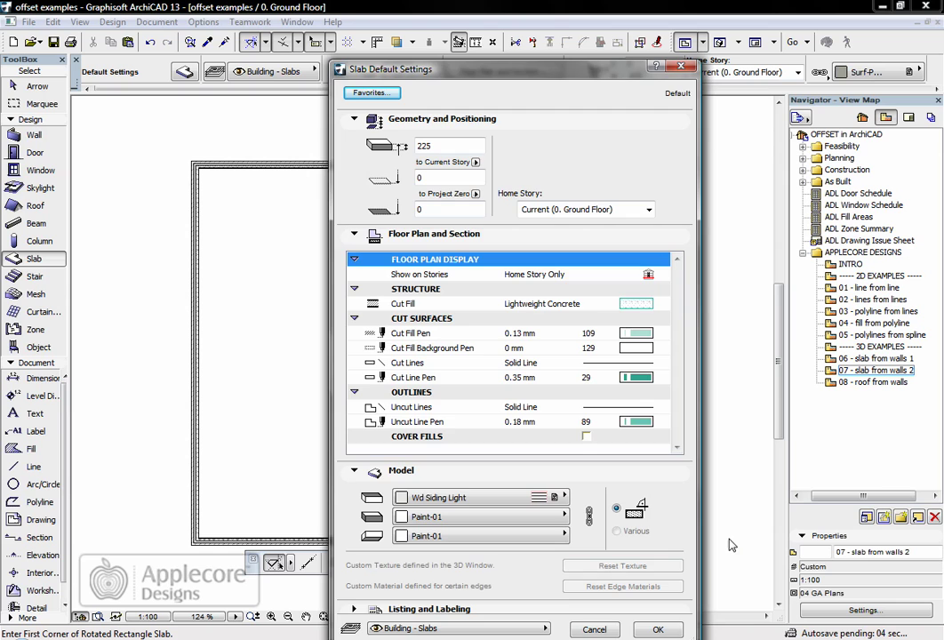
{"action": "left_click", "coordinate": [675, 628]}
Create a slab from the walls' inner faces with the Magic Wand, offset about 112 to the inner leaf's outer corner, and check it in 3D
{"action": "left_click", "coordinate": [335, 563]}
{"action": "left_click", "coordinate": [410, 563]}
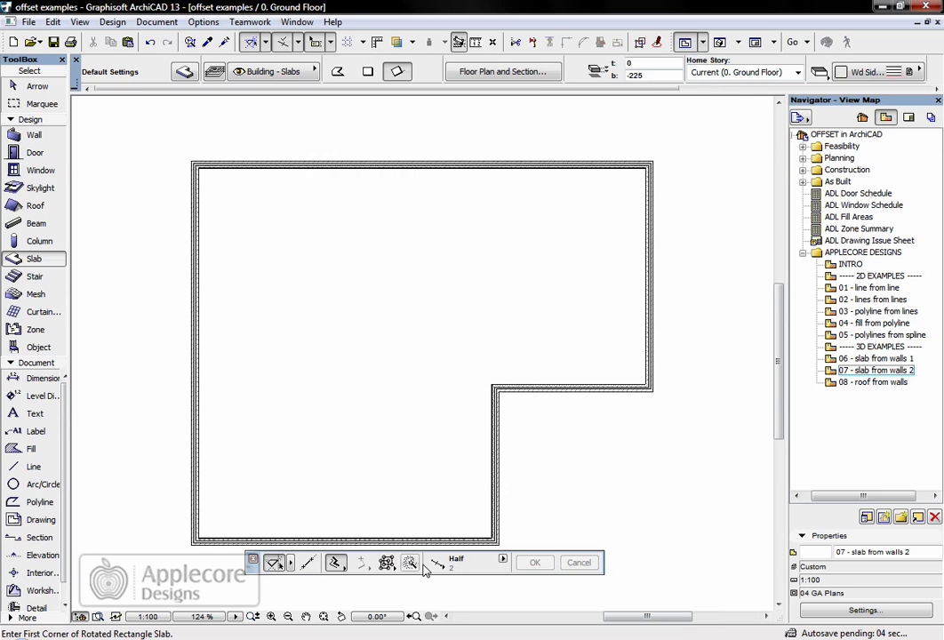
{"action": "left_click", "coordinate": [607, 244]}
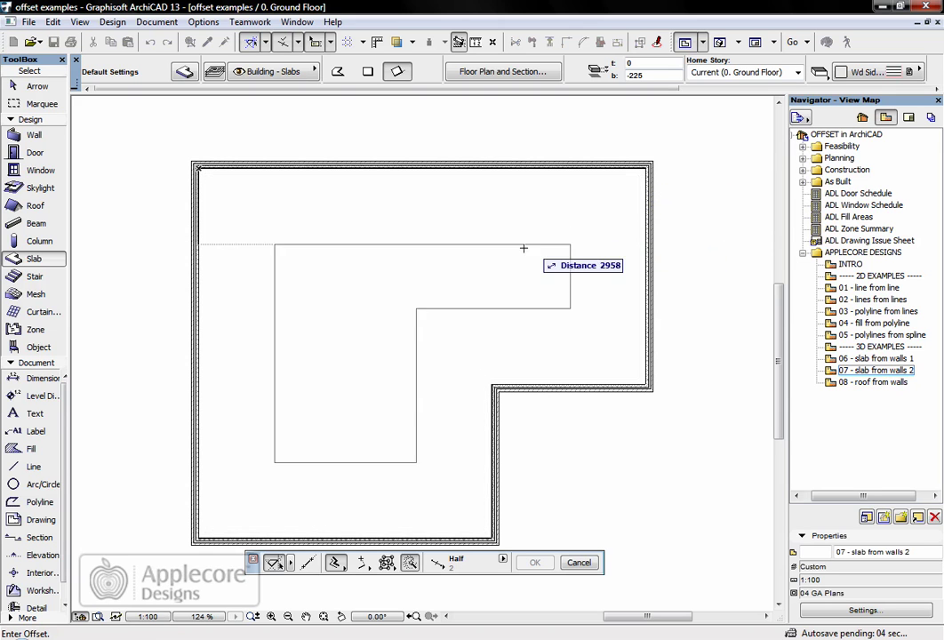
{"action": "scroll", "coordinate": [164, 149], "scroll_direction": "up", "scroll_amount": 10}
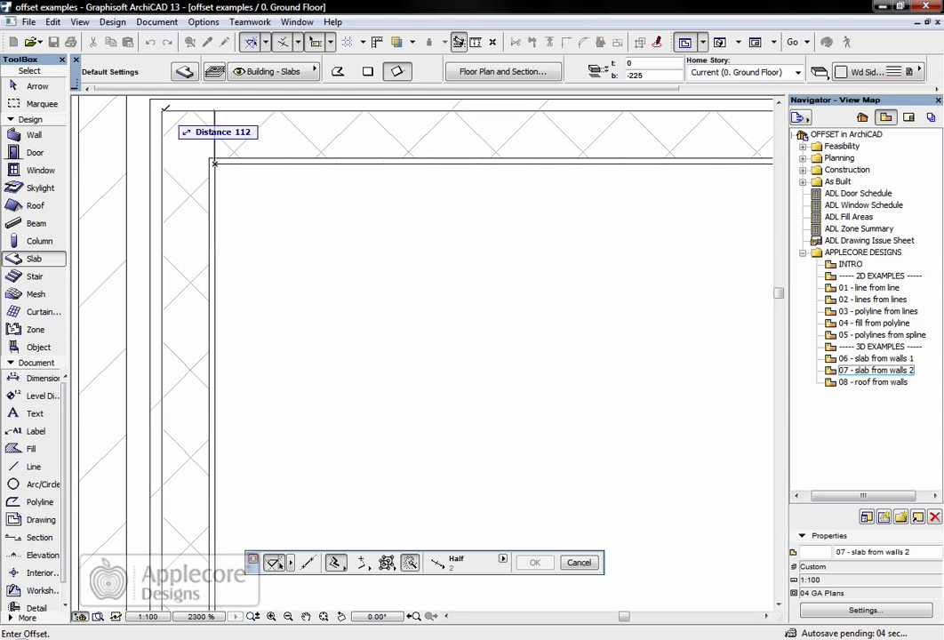
{"action": "left_click", "coordinate": [215, 164]}
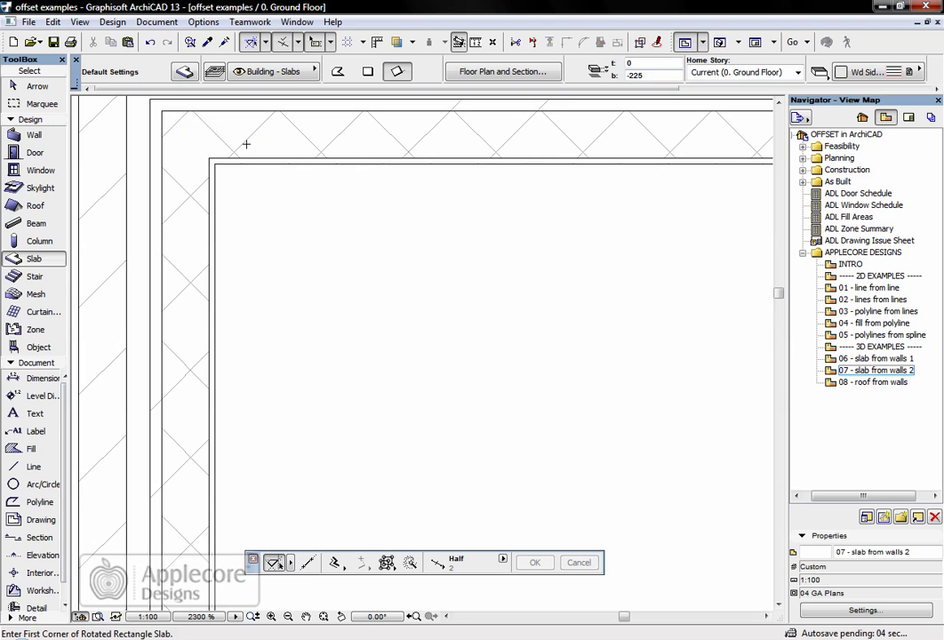
{"action": "key", "text": "F3"}
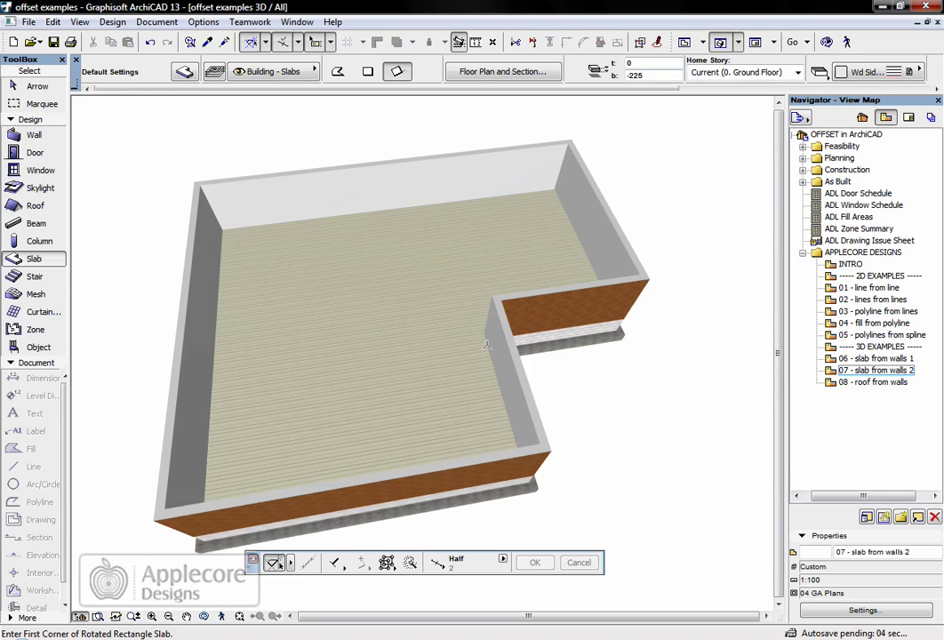
{"action": "key", "text": "F2"}
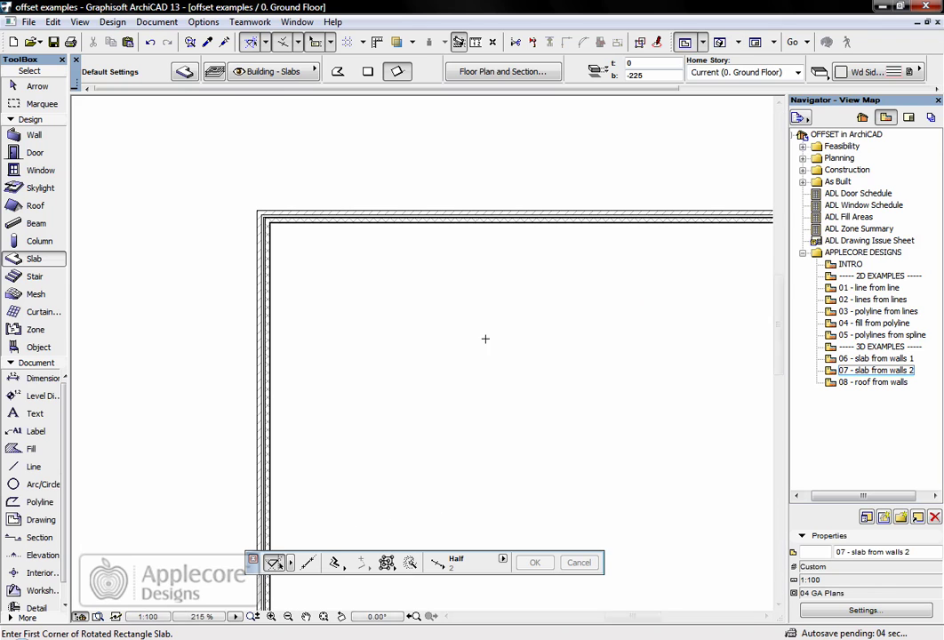
Fit the ground floor plan in the window, select the ground floor slab and delete it
{"action": "key", "text": "ctrl+apostrophe"}
{"action": "key", "text": "Escape"}
{"action": "left_click", "coordinate": [408, 359]}
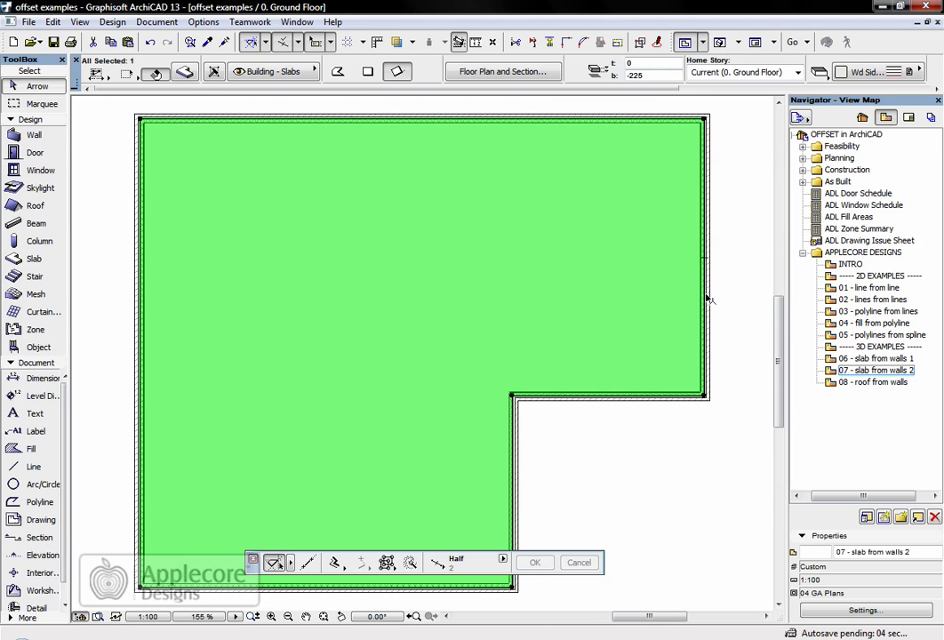
{"action": "key", "text": "Delete"}
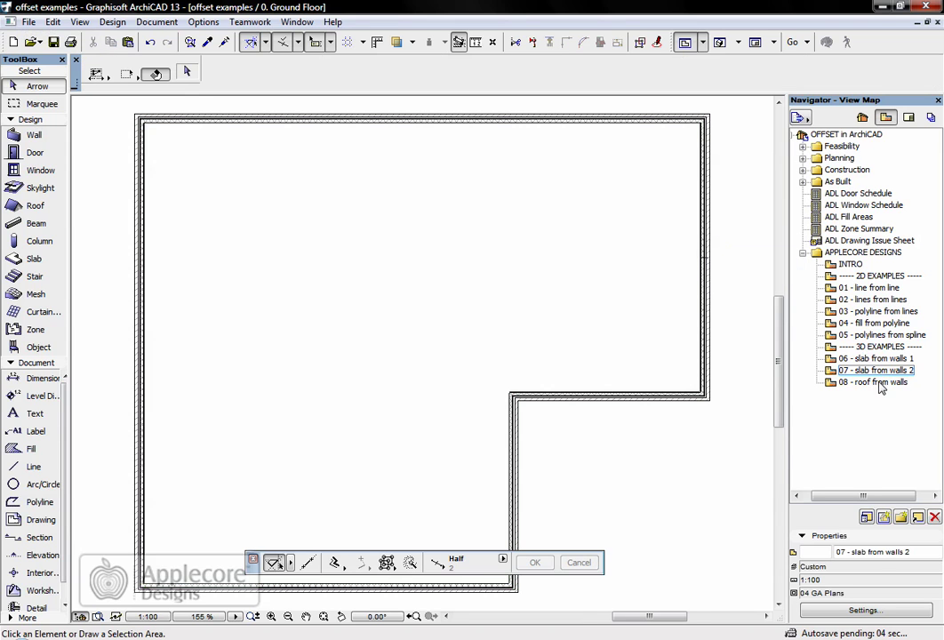
Open the 08 - roof from walls view and set up the Roof tool for a single-plane roof
{"action": "left_click", "coordinate": [880, 383]}
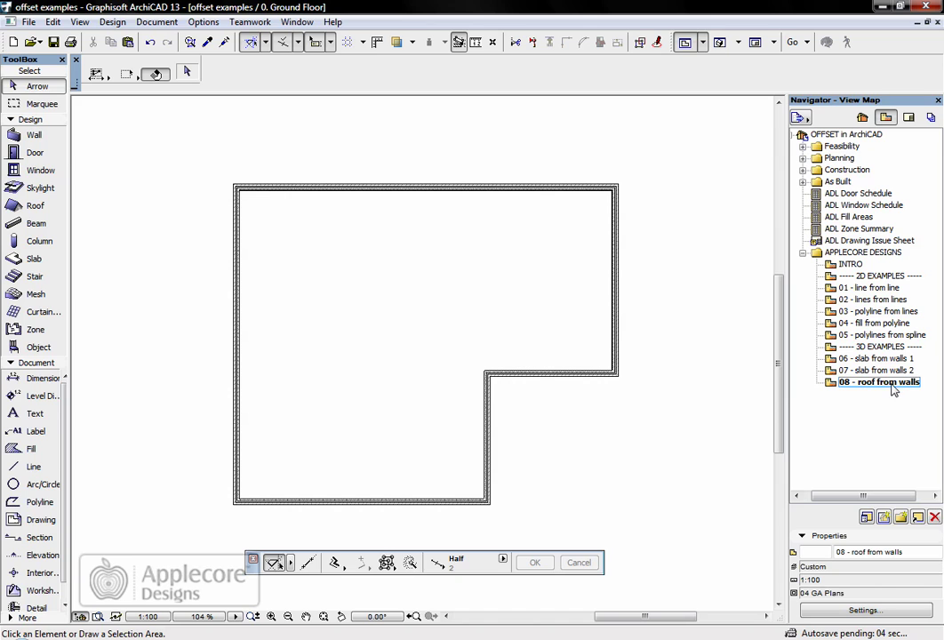
{"action": "left_click", "coordinate": [54, 205]}
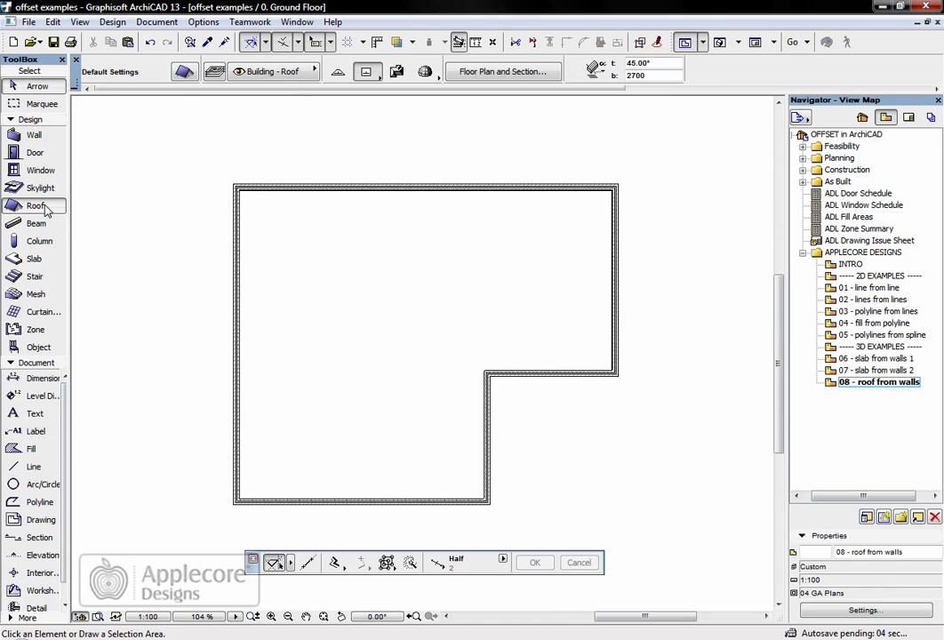
{"action": "left_click", "coordinate": [338, 72]}
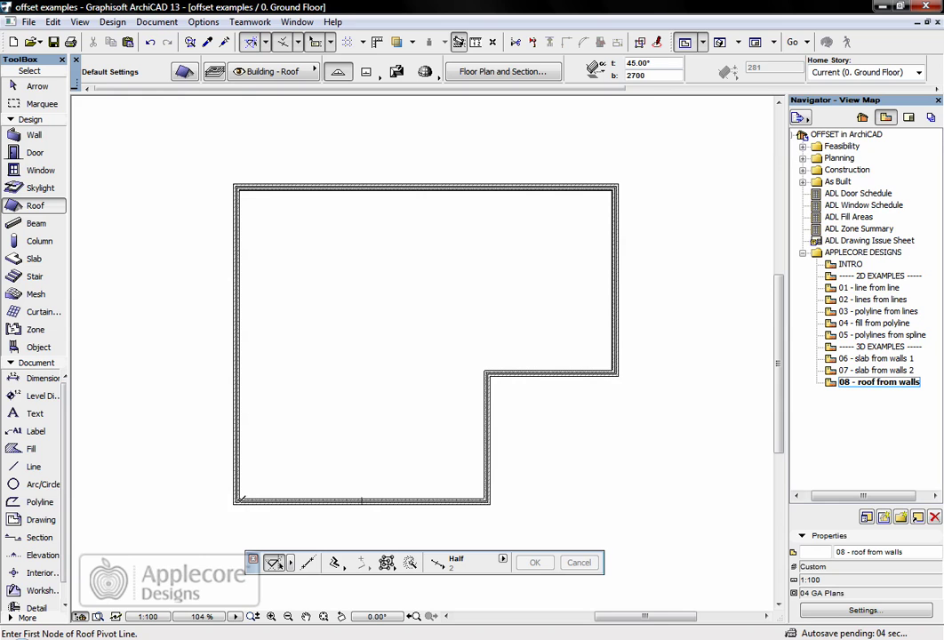
Place the roof pivot line along the lower wall from the inner leaf's outer corner, with the upward slope facing into the building
{"action": "scroll", "coordinate": [240, 498], "scroll_direction": "up", "scroll_amount": 7}
{"action": "left_click", "coordinate": [242, 490]}
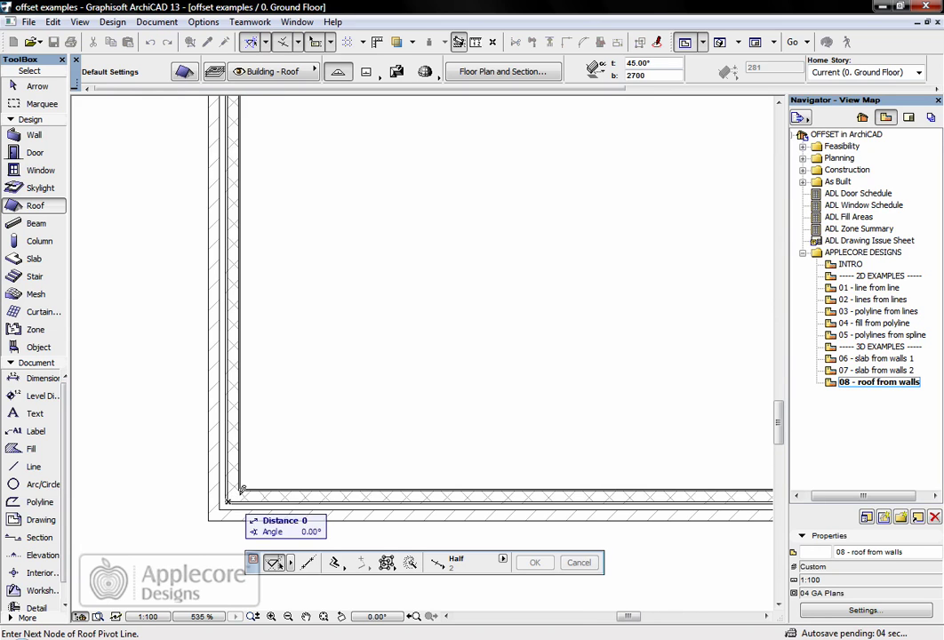
{"action": "left_click", "coordinate": [585, 499]}
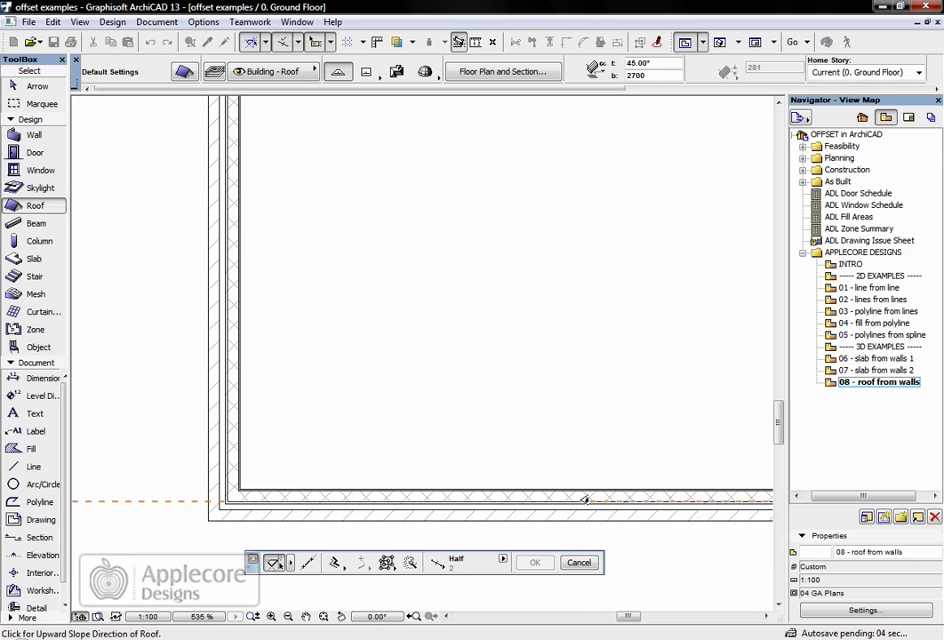
{"action": "left_click", "coordinate": [519, 243]}
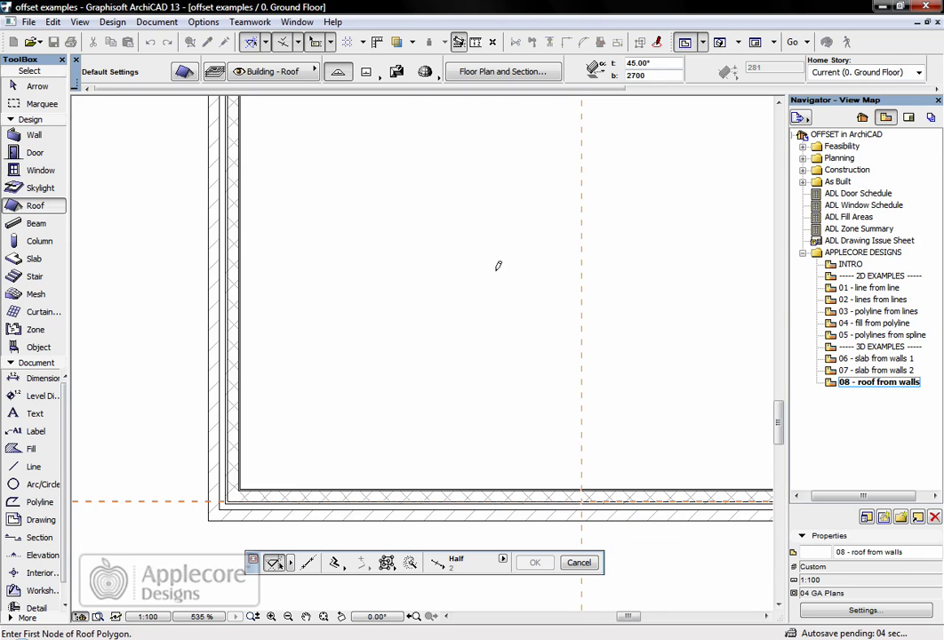
Create the roof outline from the walls' outer faces with the Magic Wand, offset outwards by 500, and leave the Roof tool
{"action": "scroll", "coordinate": [497, 265], "scroll_direction": "down", "scroll_amount": 4}
{"action": "scroll", "coordinate": [465, 477], "scroll_direction": "down", "scroll_amount": 2}
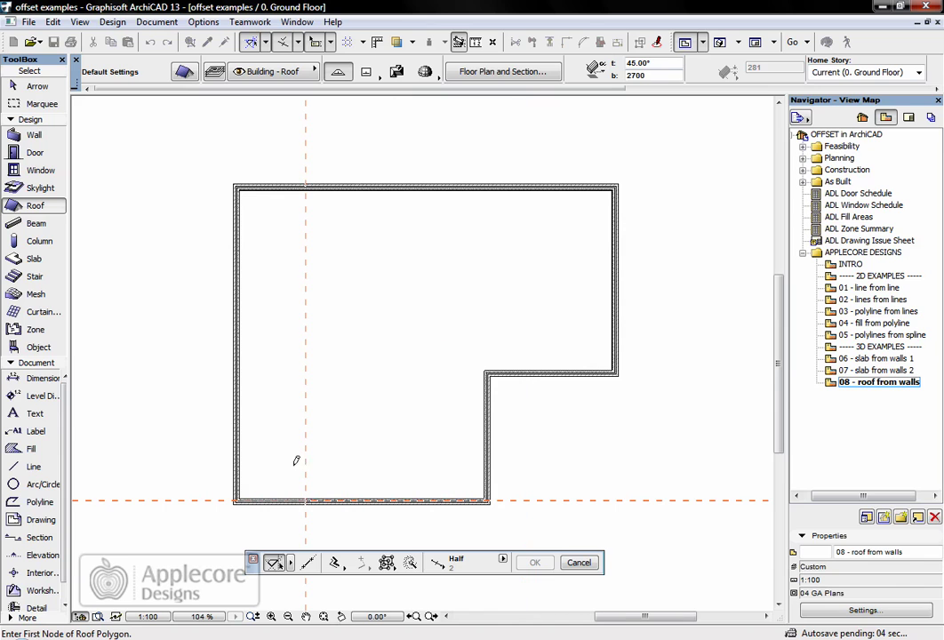
{"action": "left_click", "coordinate": [335, 563]}
{"action": "left_click", "coordinate": [409, 562]}
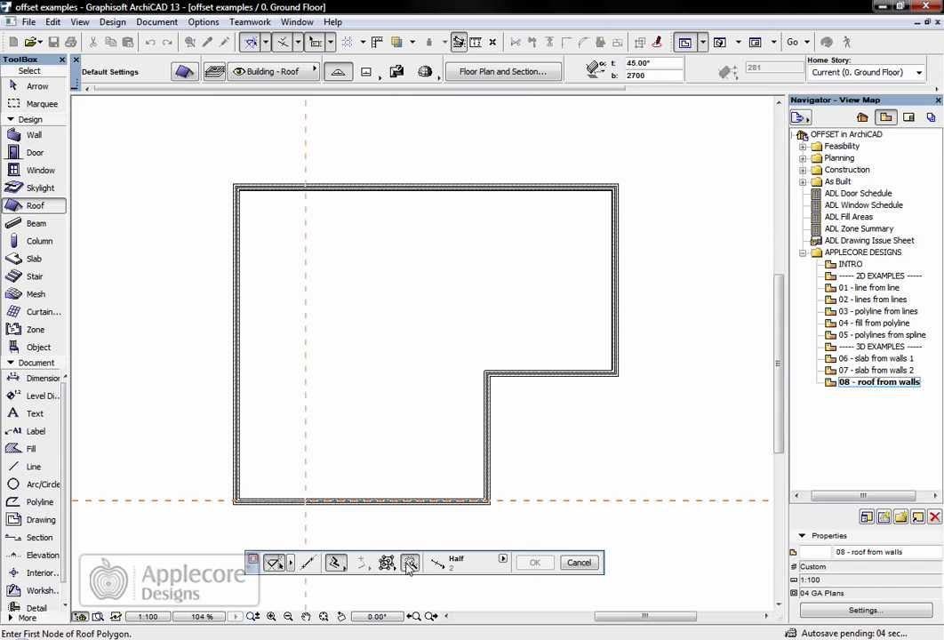
{"action": "left_click", "coordinate": [461, 506]}
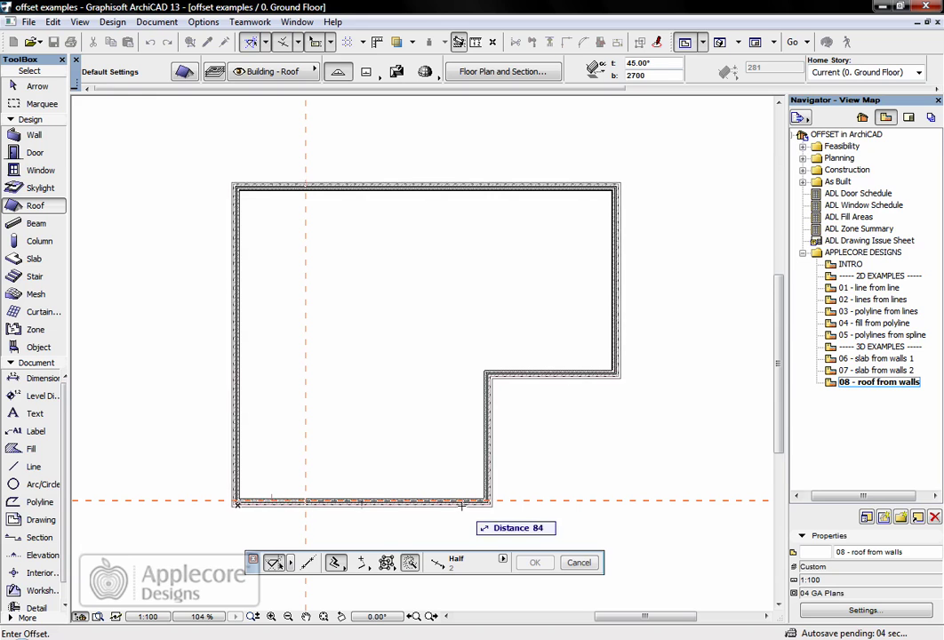
{"action": "type", "text": "500"}
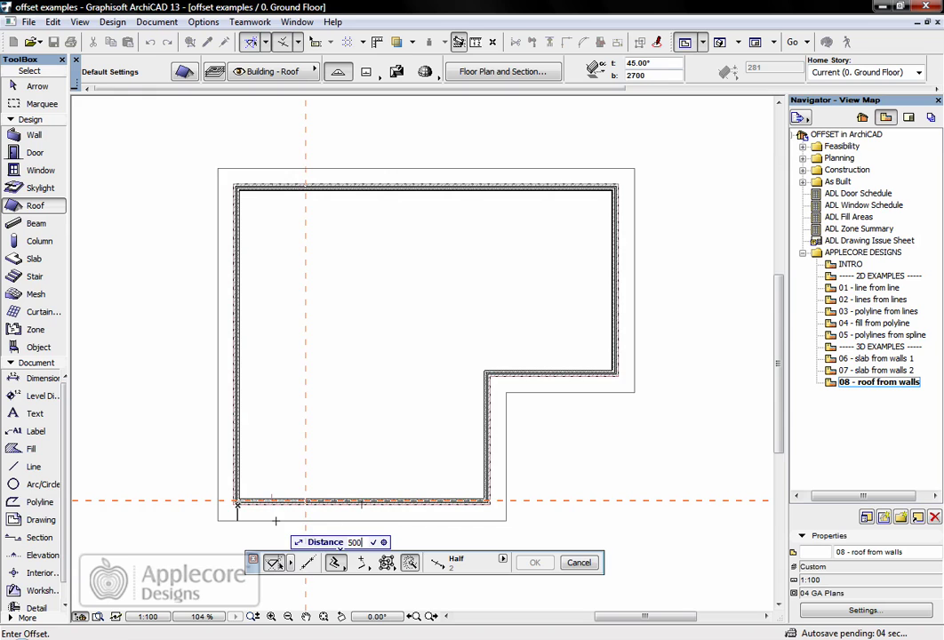
{"action": "key", "text": "Return"}
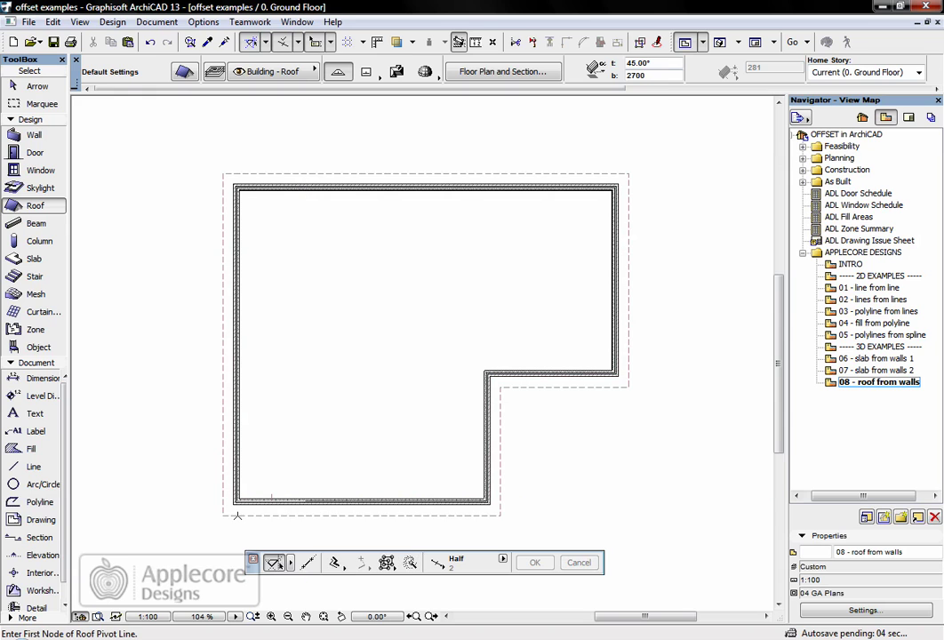
{"action": "key", "text": "Escape"}
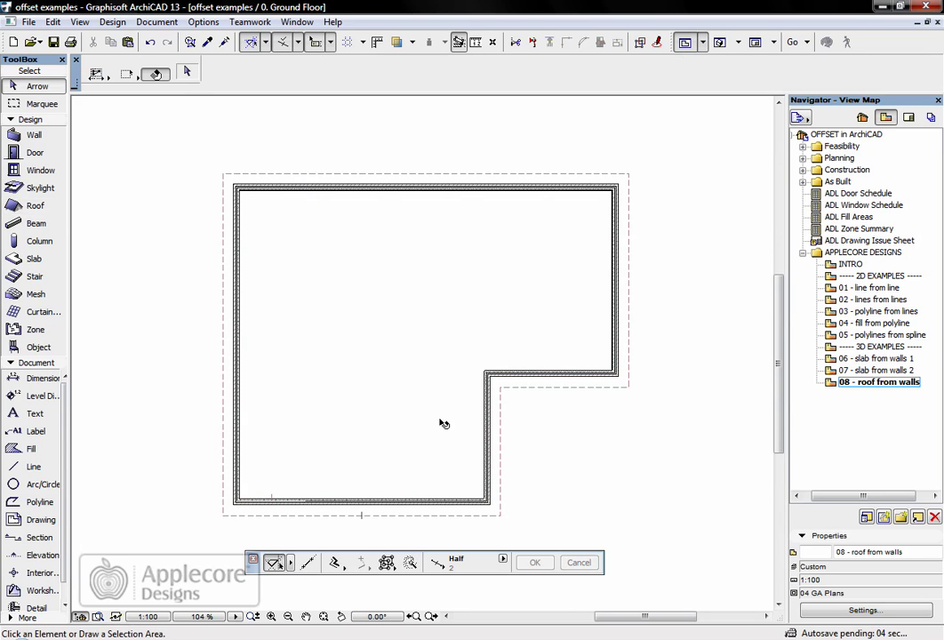